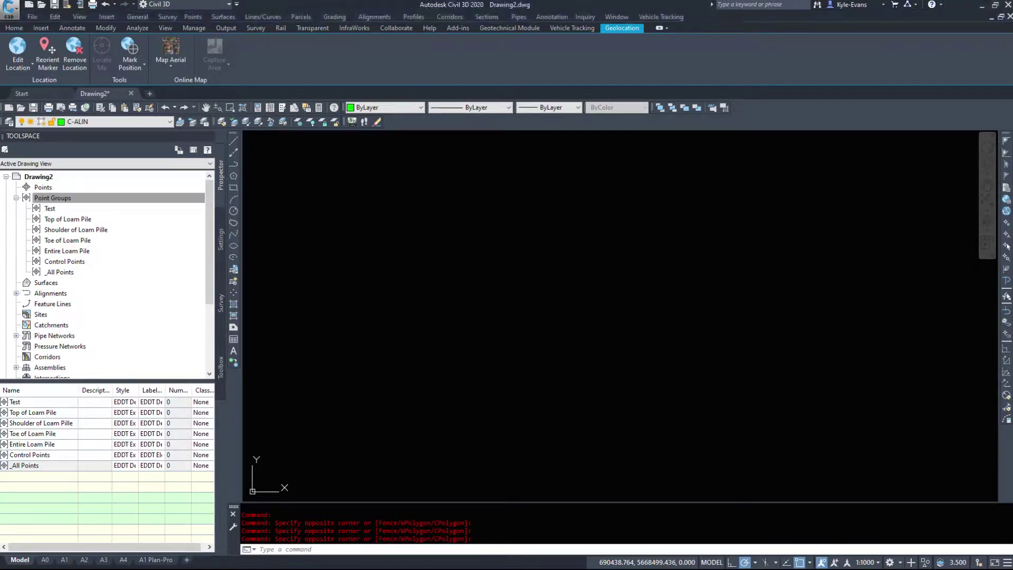
Step: Delete the Test point group from the drawing's point groups and confirm the deletion
left_click(80, 198)
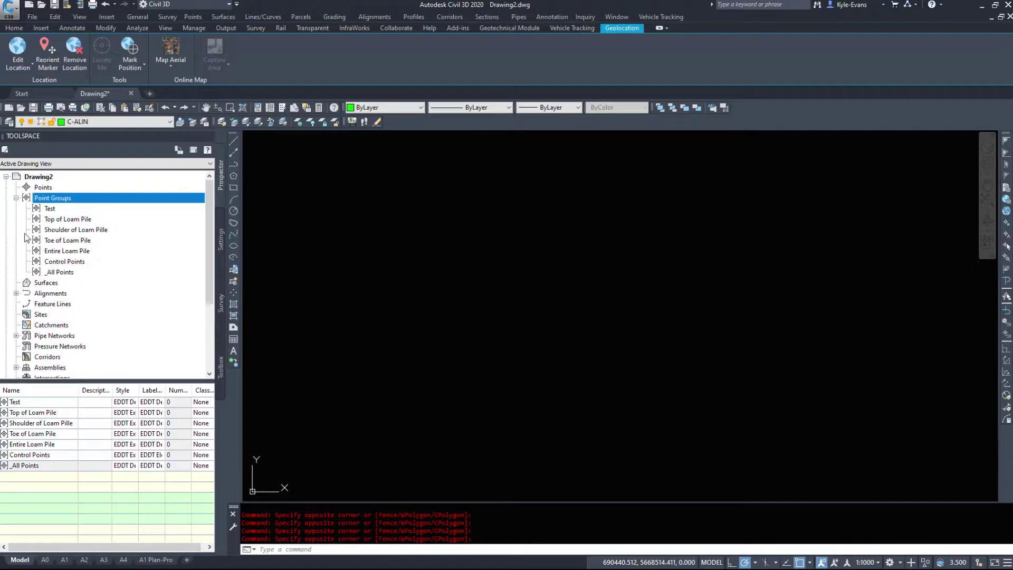
right_click(53, 208)
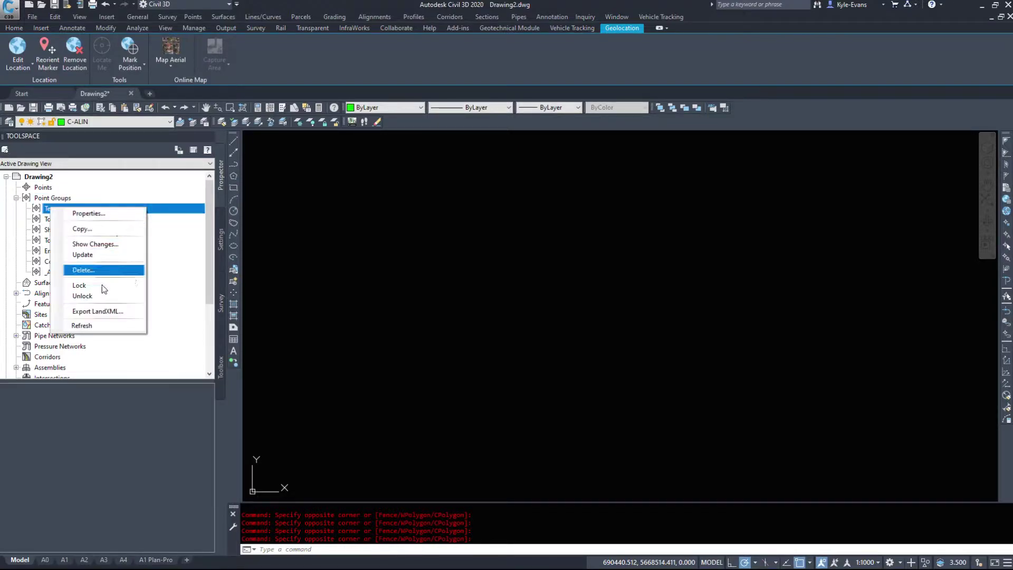
left_click(98, 276)
left_click(519, 314)
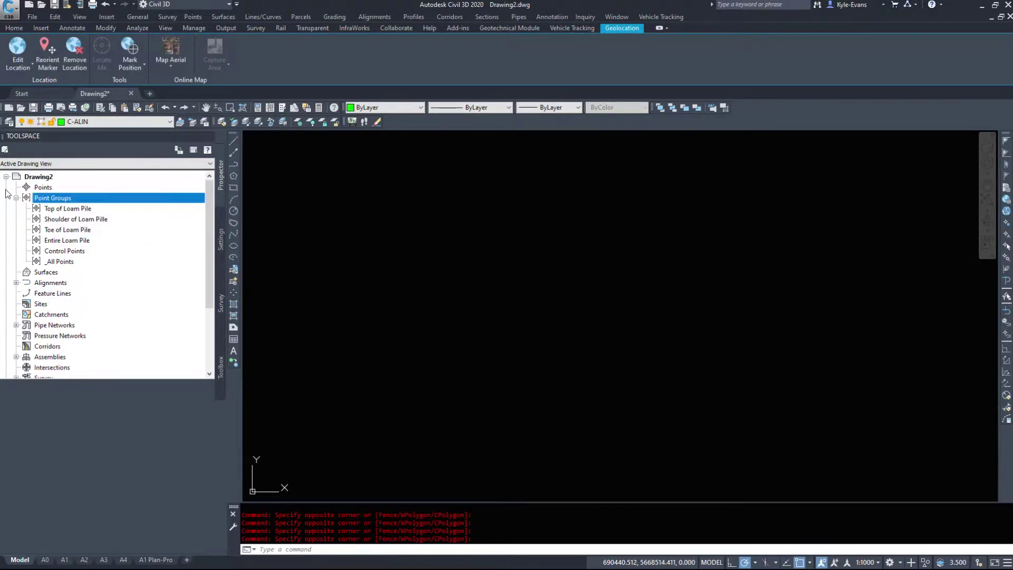
Step: Expand the drawing's point settings down to the Description Key Sets collection
left_click(220, 234)
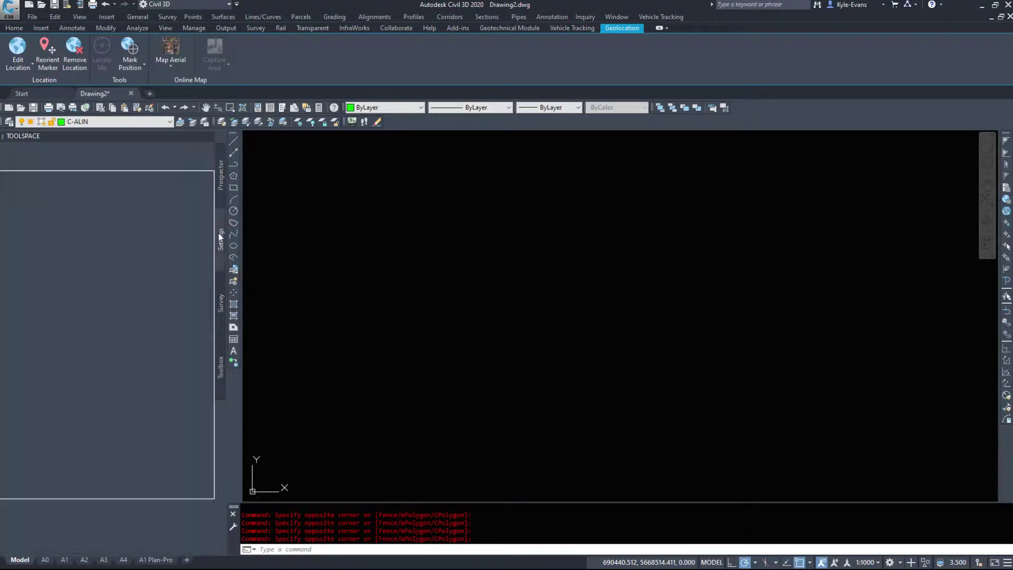
scroll(110, 218, "up", 1)
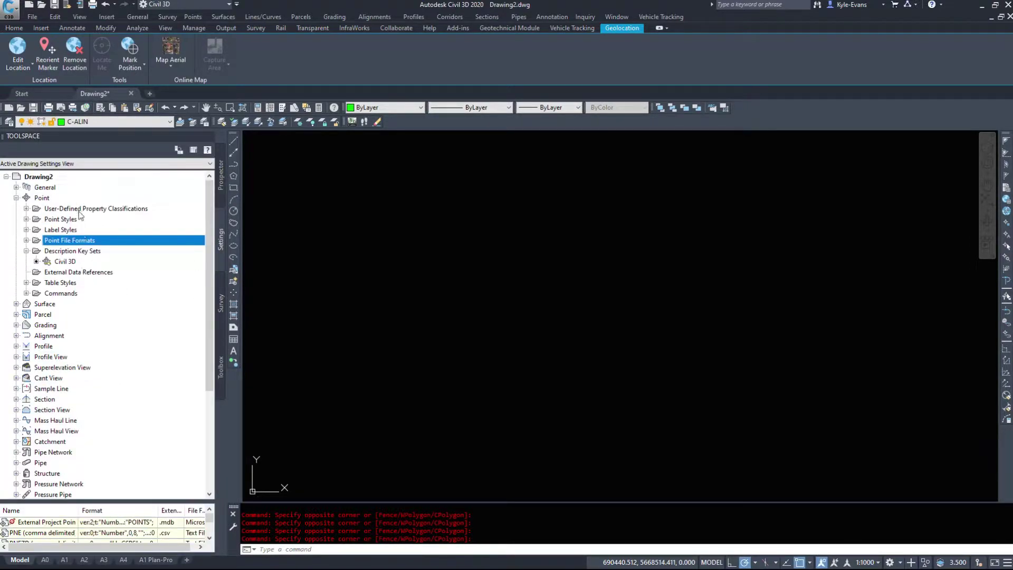
left_click(26, 250)
left_click(39, 198)
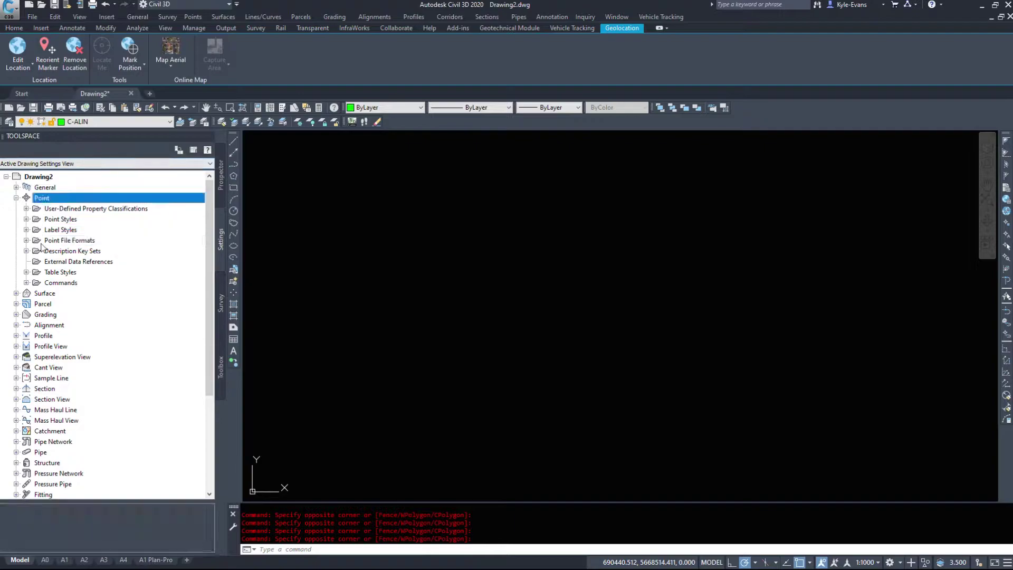
left_click(26, 250)
Step: View the properties of the Description Key Sets collection and close them without making changes
right_click(70, 251)
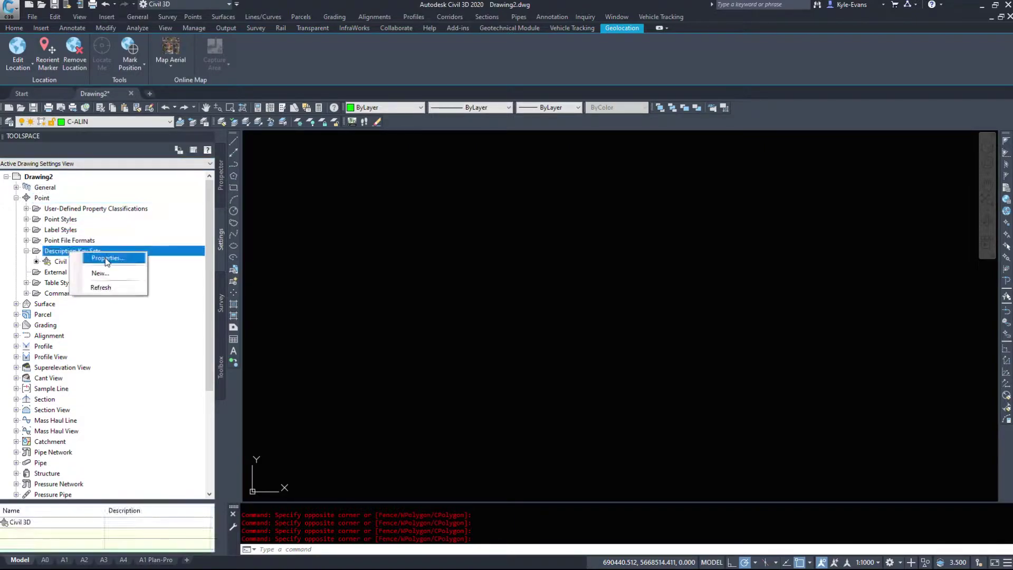
left_click(138, 254)
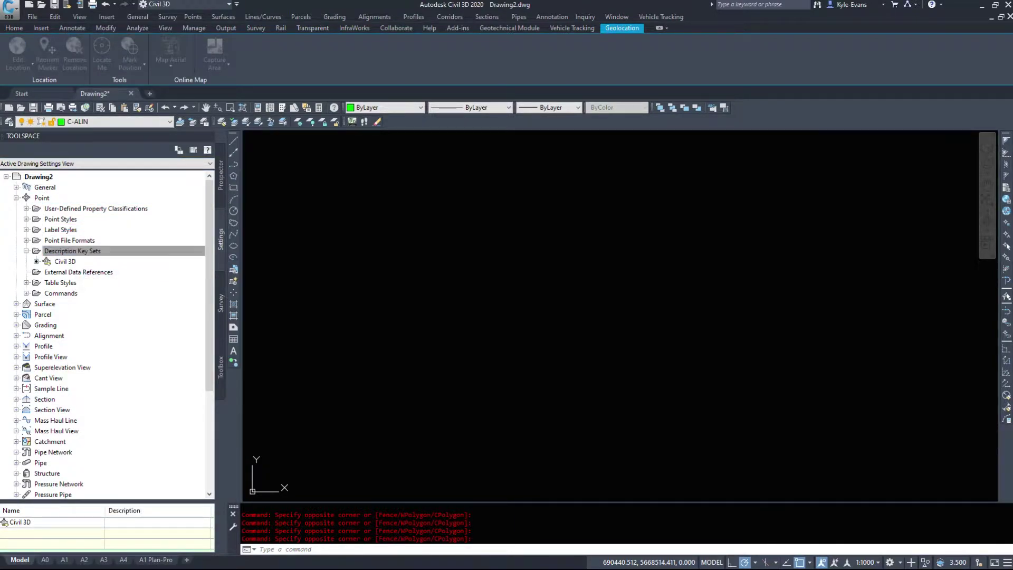
left_click_drag(479, 265, 448, 250)
left_click(624, 482)
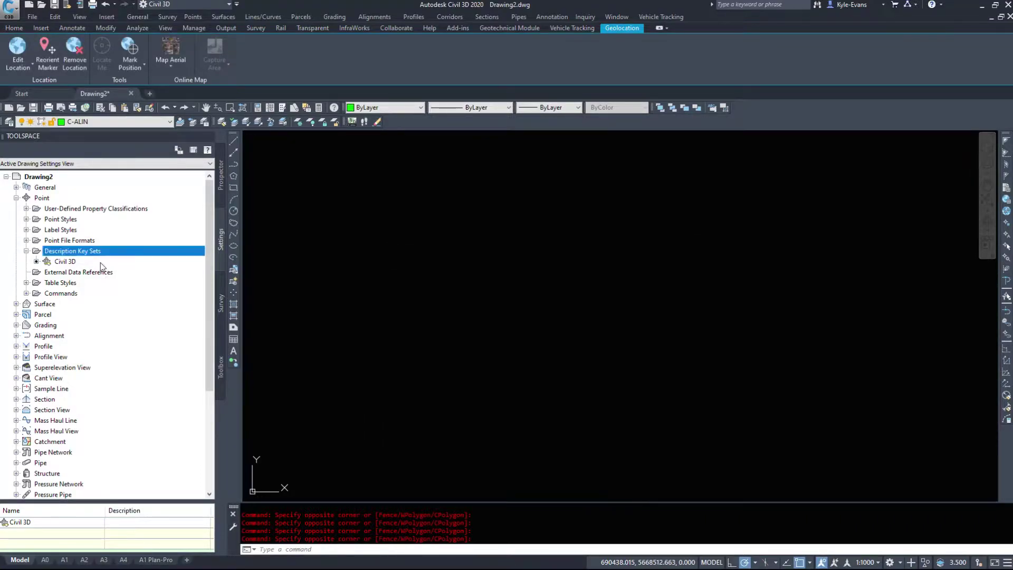
Step: Open the keys of the Civil 3D description key set for editing and go through the existing codes
right_click(86, 264)
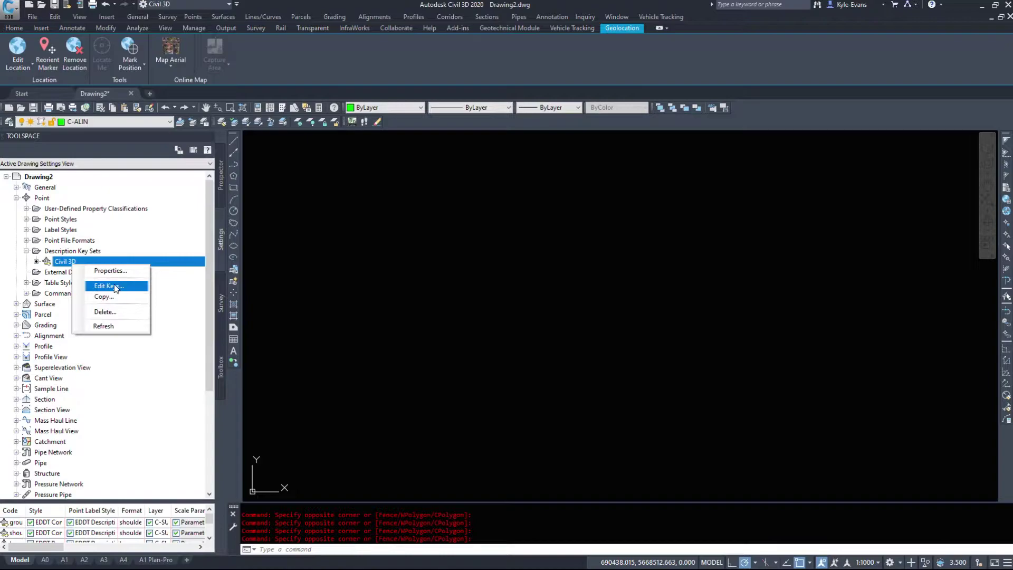
left_click(112, 286)
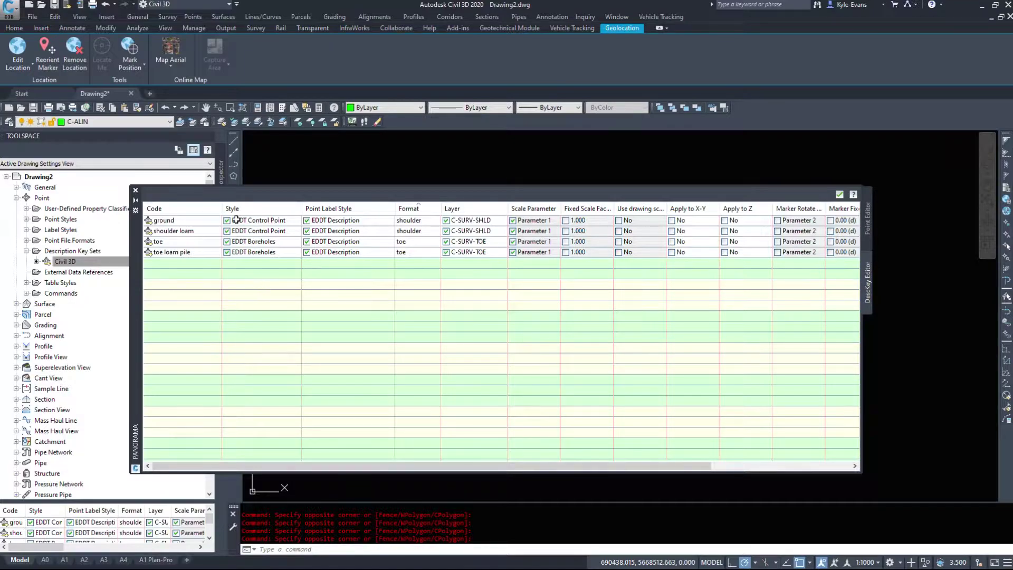
left_click(176, 254)
left_click(191, 243)
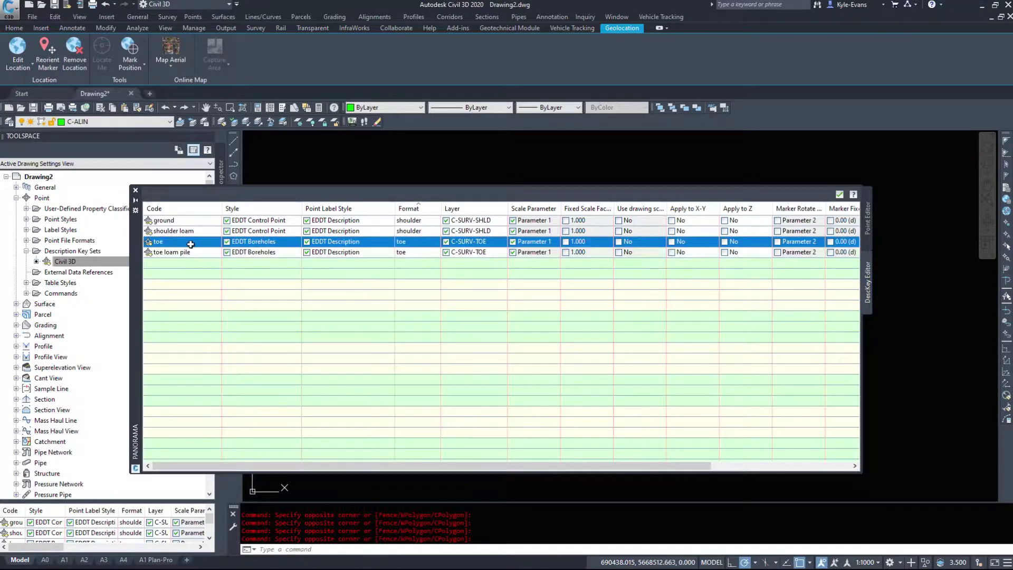
left_click(189, 230)
left_click(182, 220)
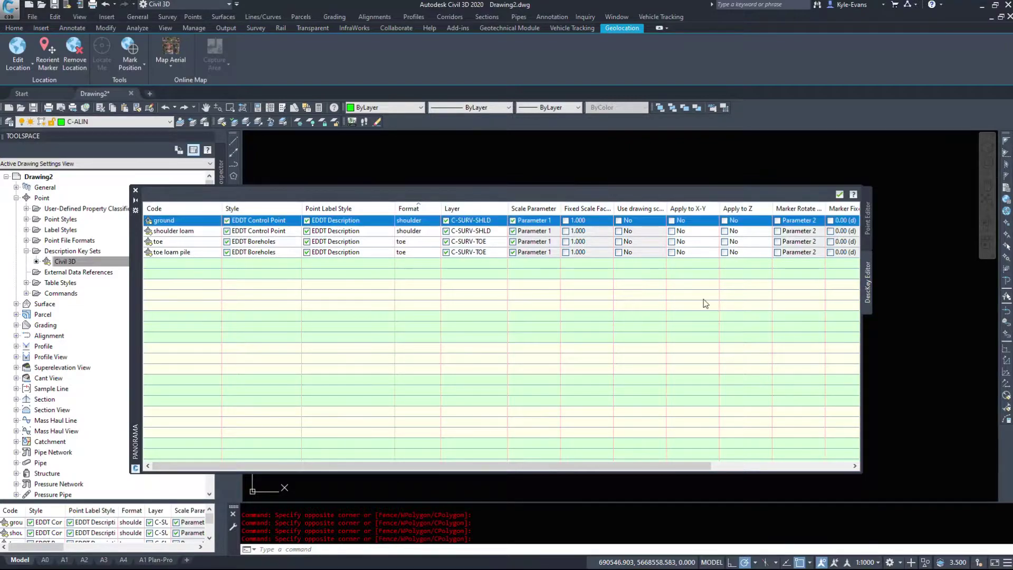
Step: Add a new description key to the Civil 3D set and enter loam as its code
right_click(166, 221)
left_click(214, 227)
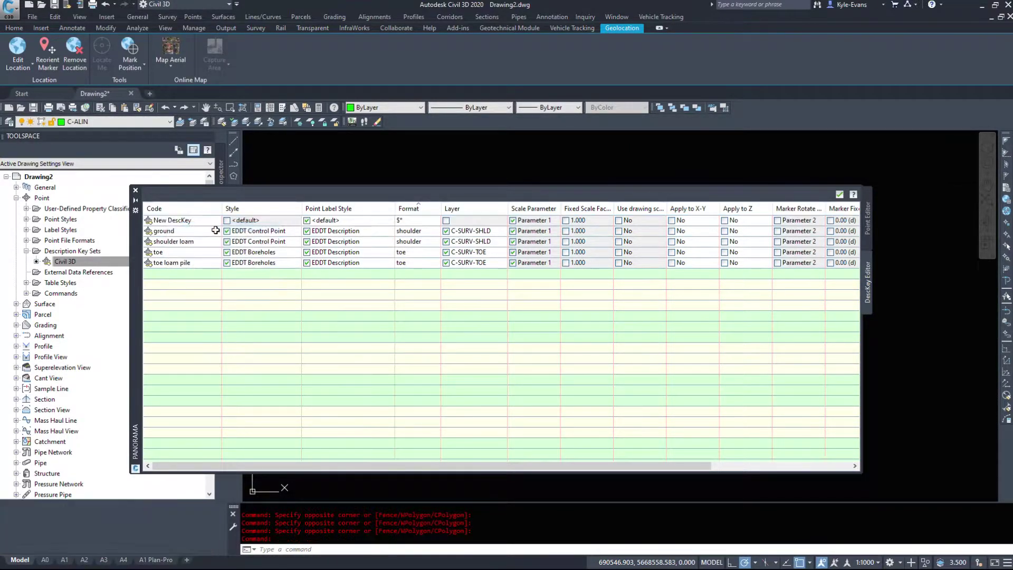
left_click(182, 224)
left_click(202, 222)
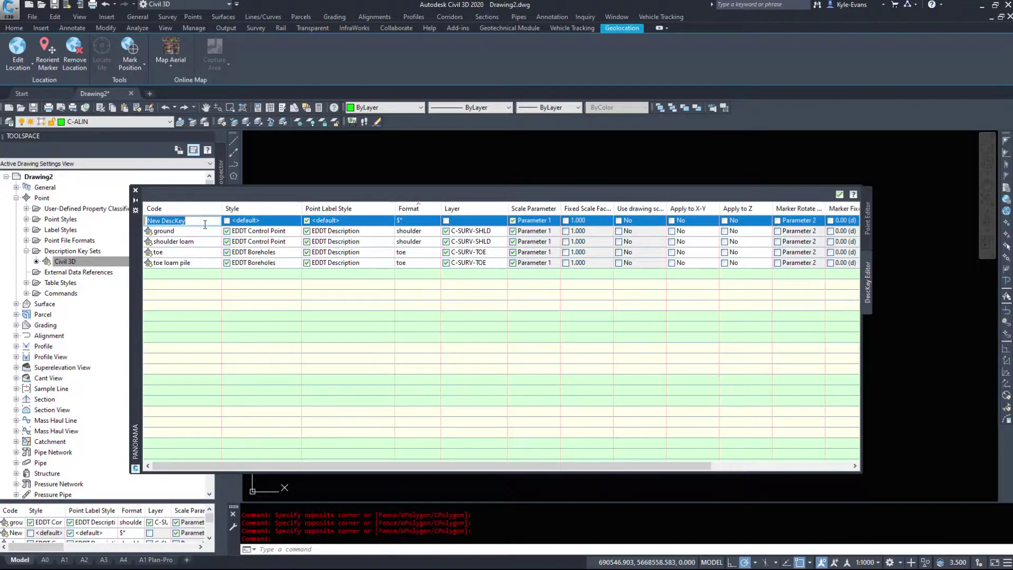
type("loam")
key("Return")
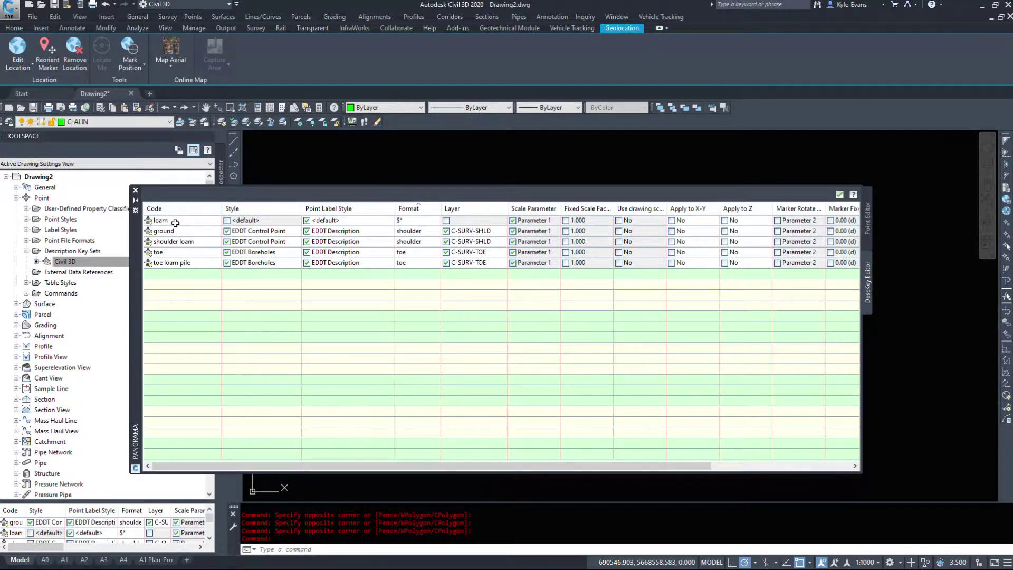
right_click(175, 222)
key("Escape")
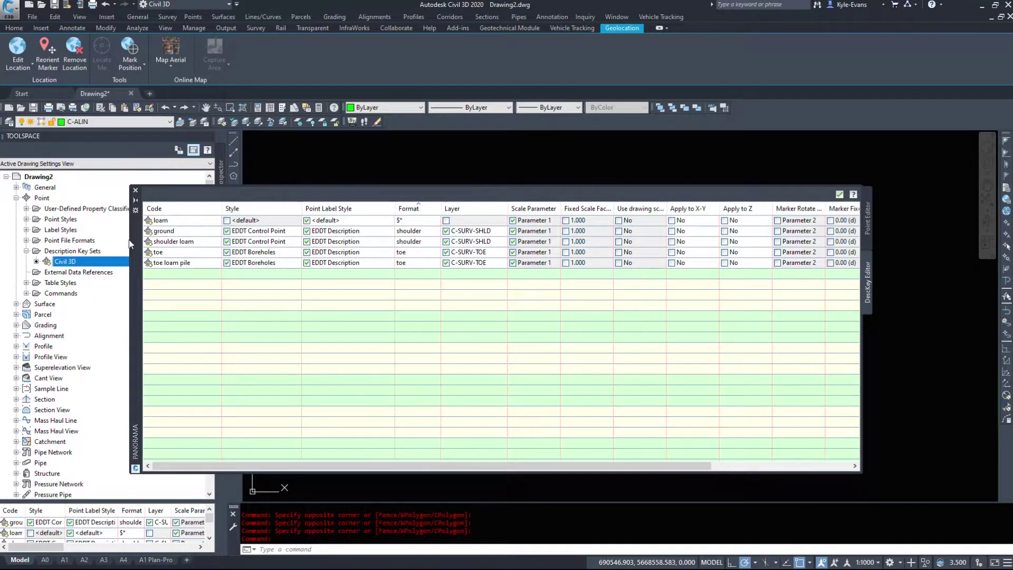
Step: Enable the style override for the loam key and assign the EDDT Groundwater Well point style
left_click(228, 219)
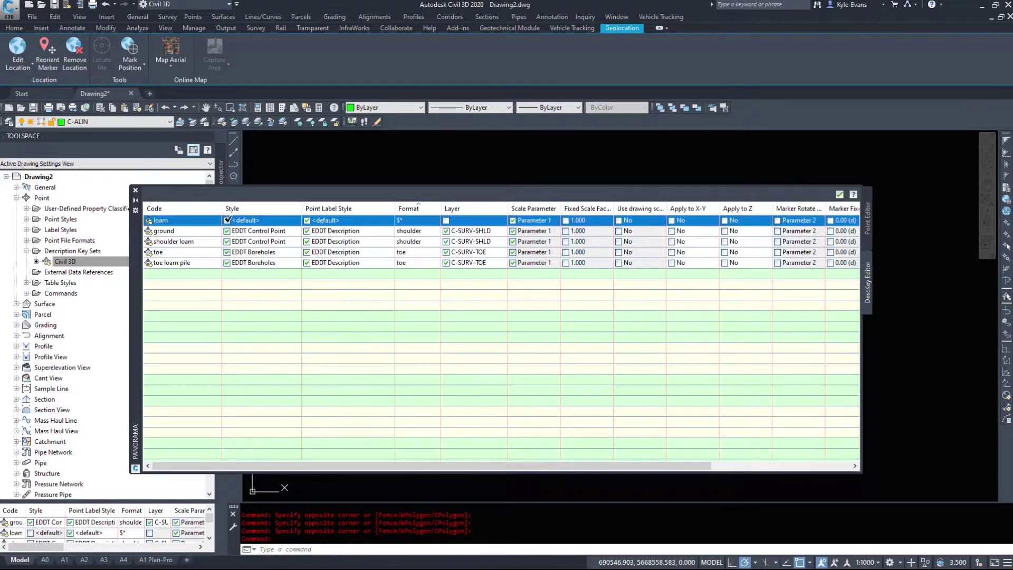
left_click(241, 220)
left_click(568, 210)
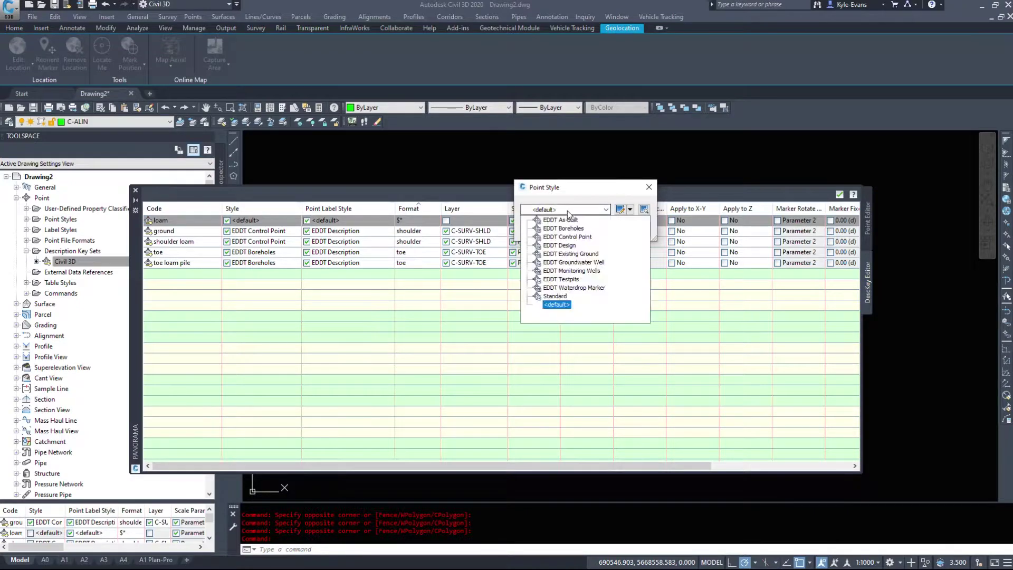
left_click(572, 262)
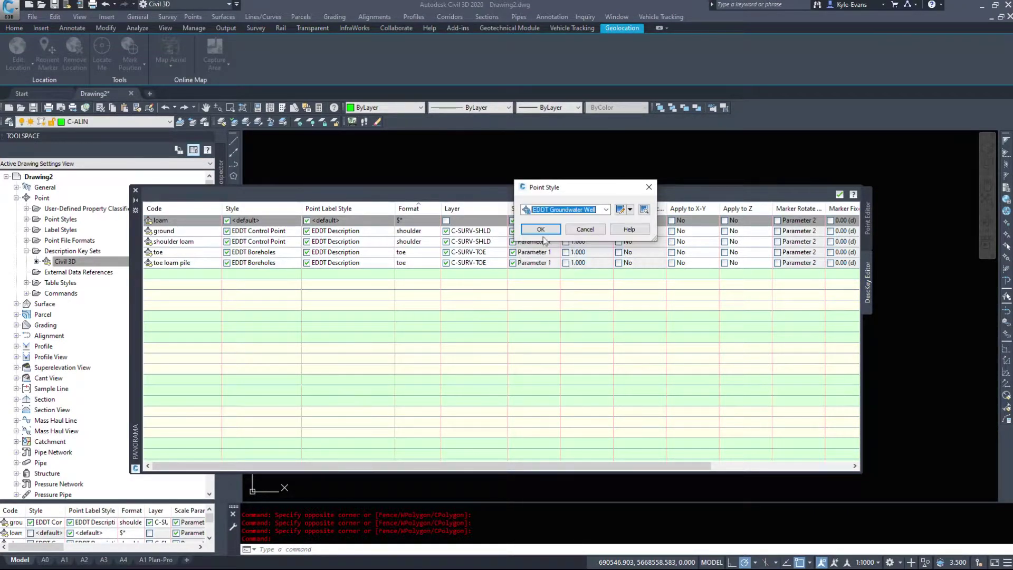
left_click(552, 229)
Step: Set the loam key's point label style to EDDT Description and its format to loam
left_click(330, 220)
left_click(330, 221)
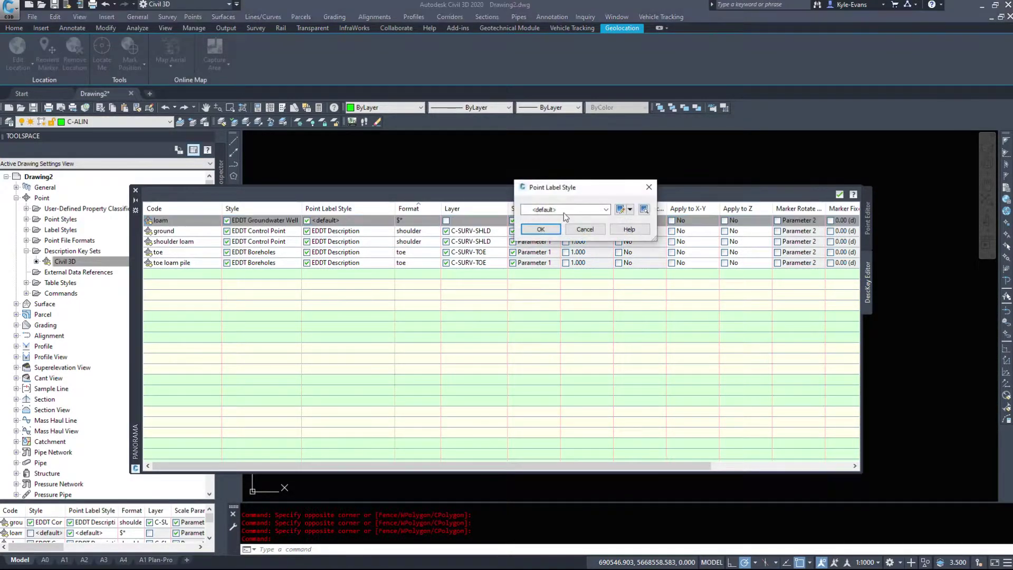
left_click(606, 210)
left_click(564, 220)
left_click(551, 229)
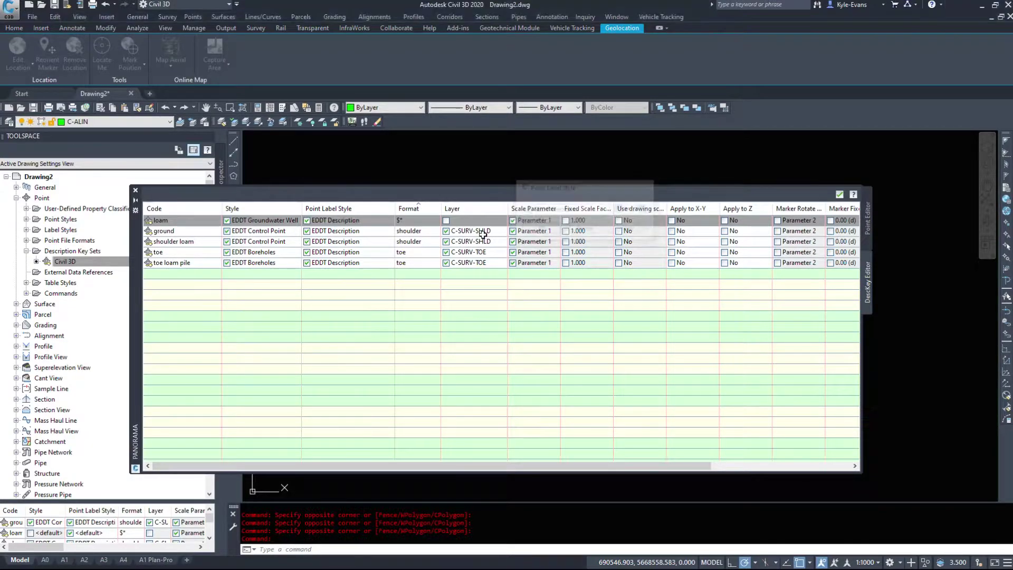
left_click(411, 220)
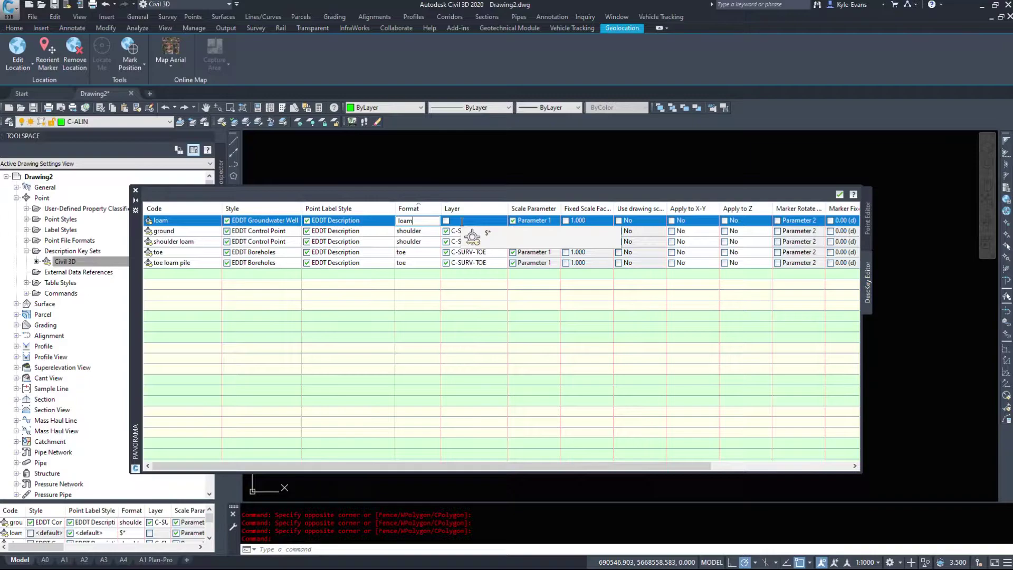
left_click(517, 396)
Step: Enable the layer setting for the loam key and assign the C-SURV-LOAM layer
left_click(446, 220)
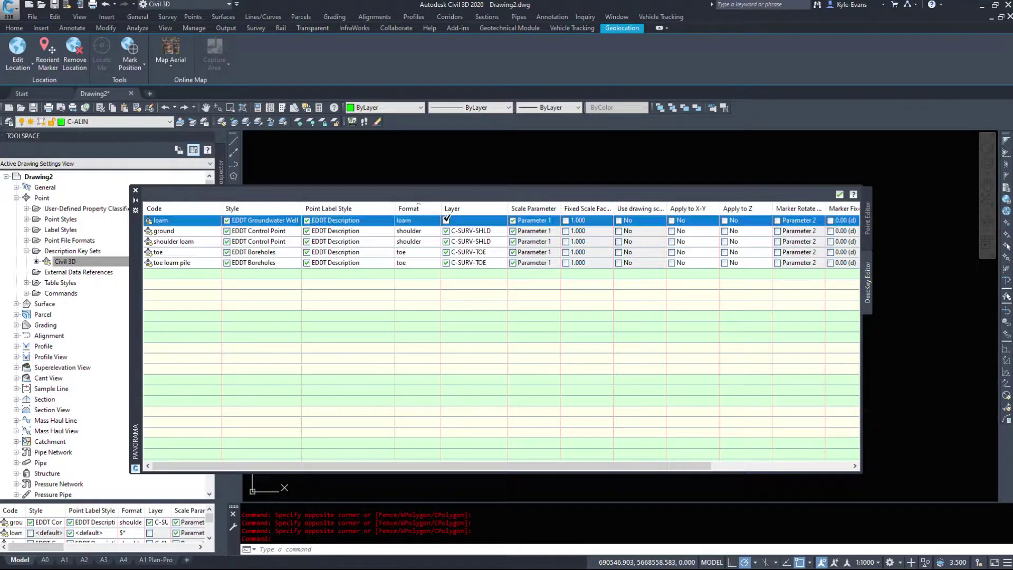
left_click(472, 220)
scroll(493, 371, "down", 10)
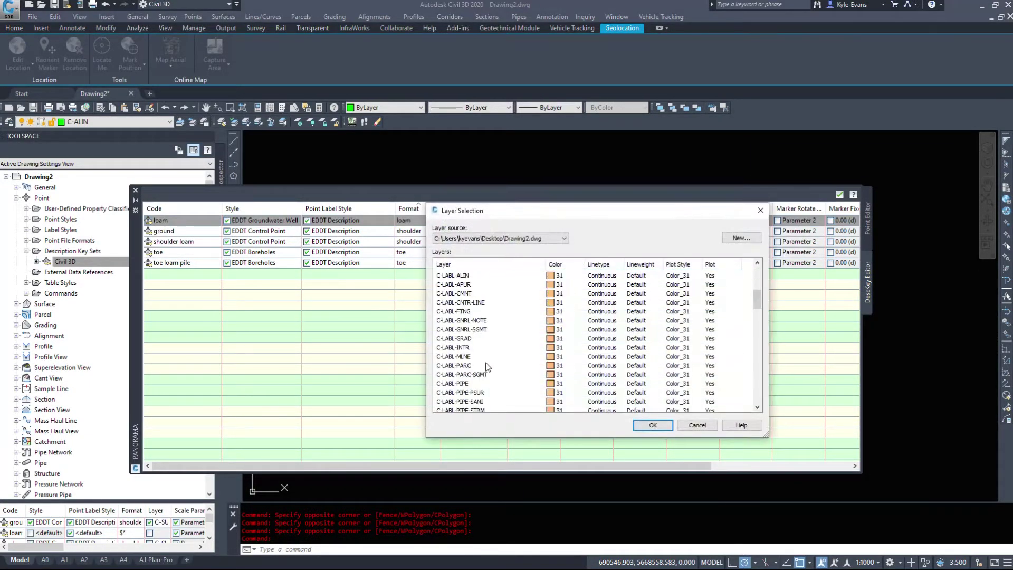
scroll(493, 372, "down", 9)
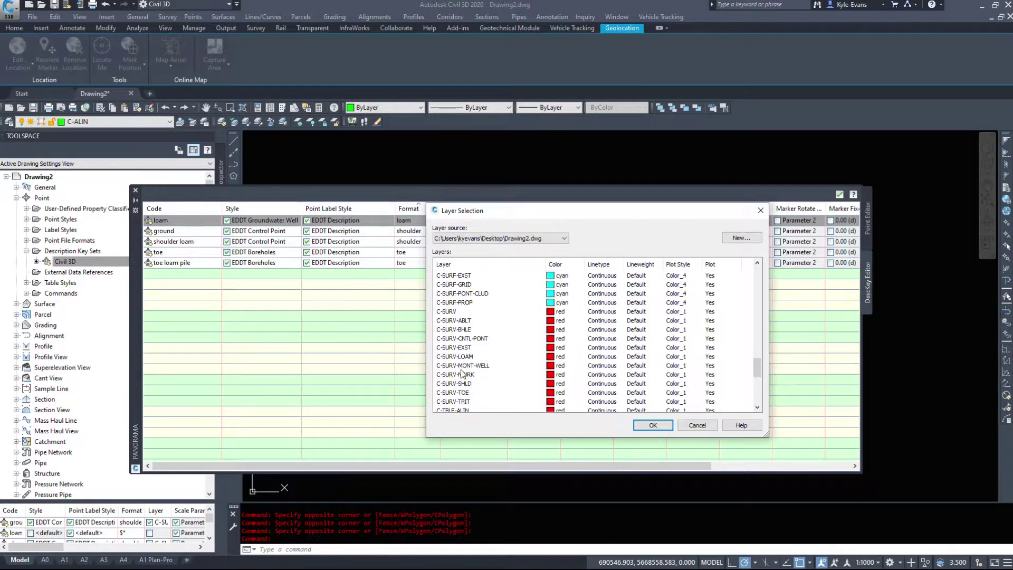
scroll(464, 374, "down", 4)
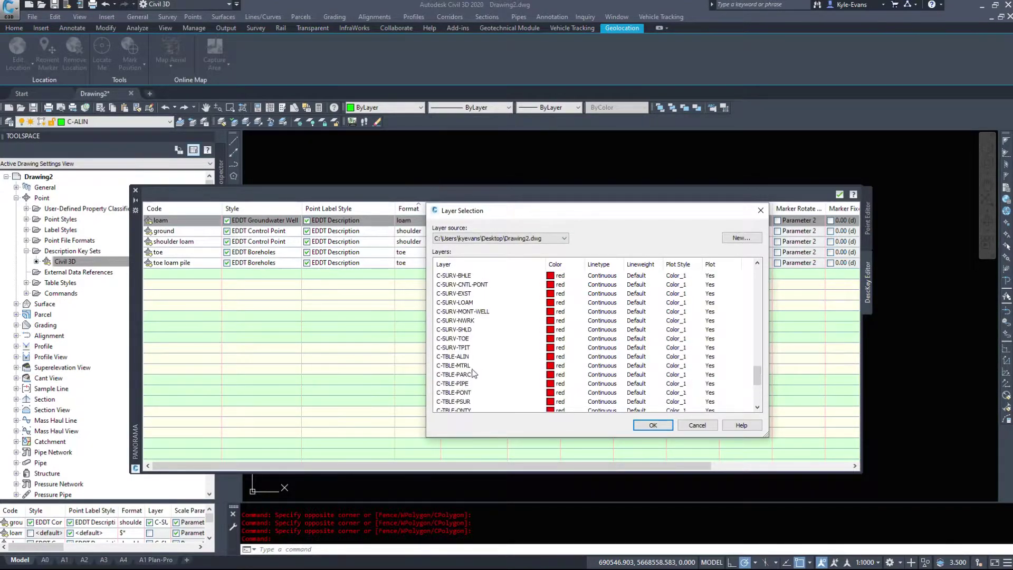
scroll(473, 372, "up", 2)
scroll(472, 323, "up", 1)
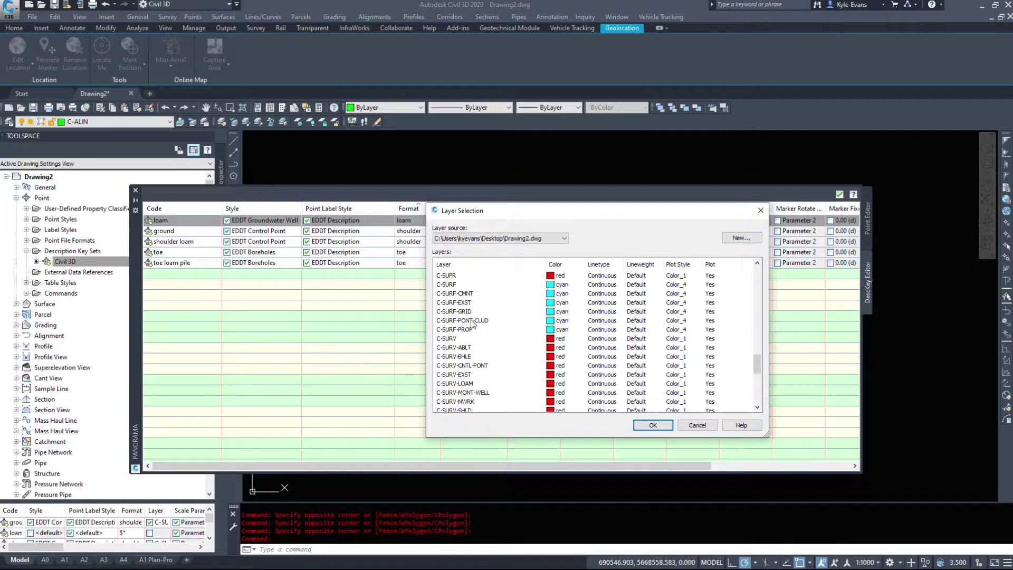
left_click(463, 383)
left_click(652, 425)
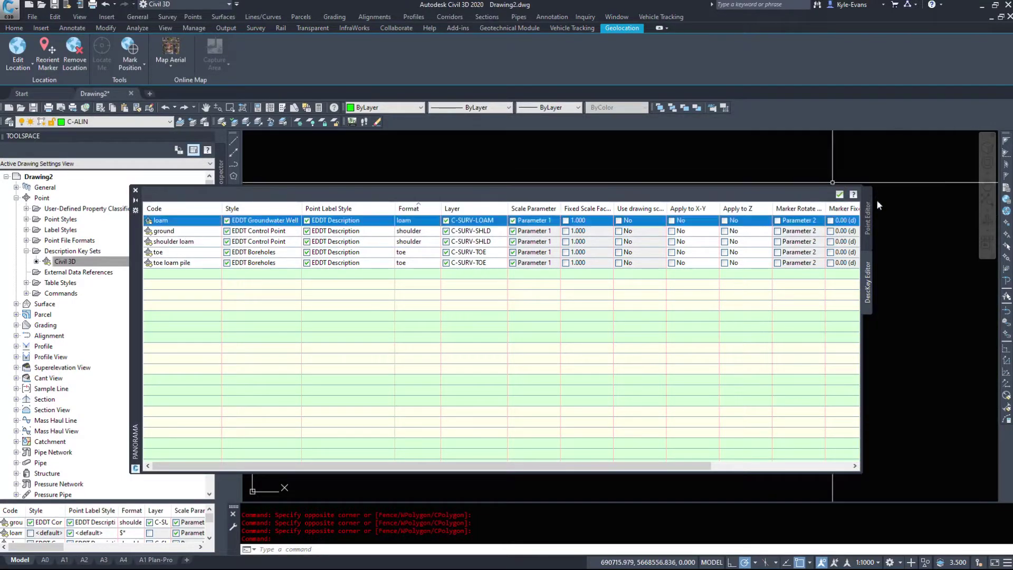
Step: Read the Description Key Editor help page on code, format, scale and rotation properties, then close the help
left_click(853, 194)
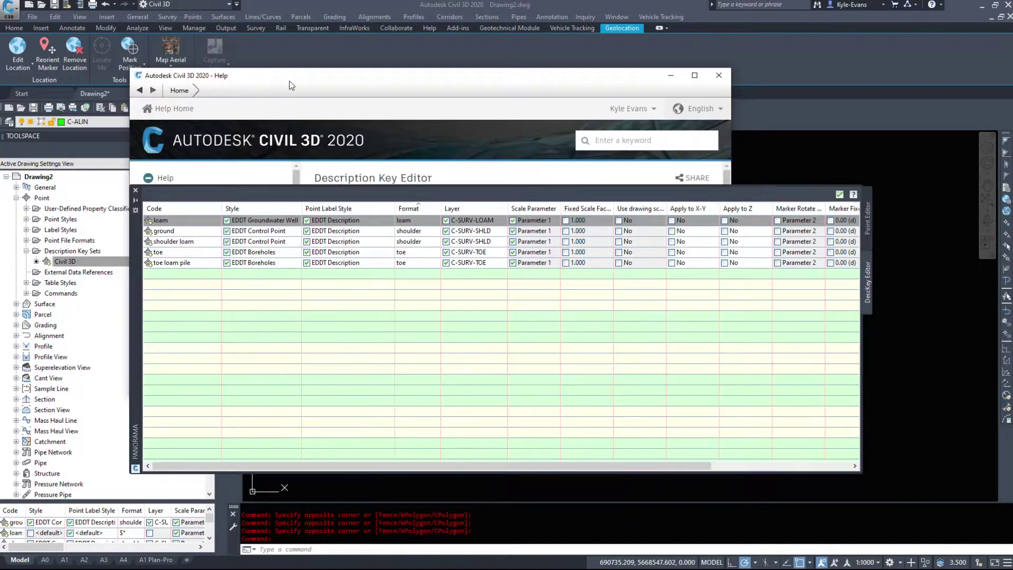
left_click_drag(290, 77, 388, 37)
left_click_drag(134, 280, 119, 421)
scroll(488, 226, "down", 6)
scroll(488, 227, "down", 15)
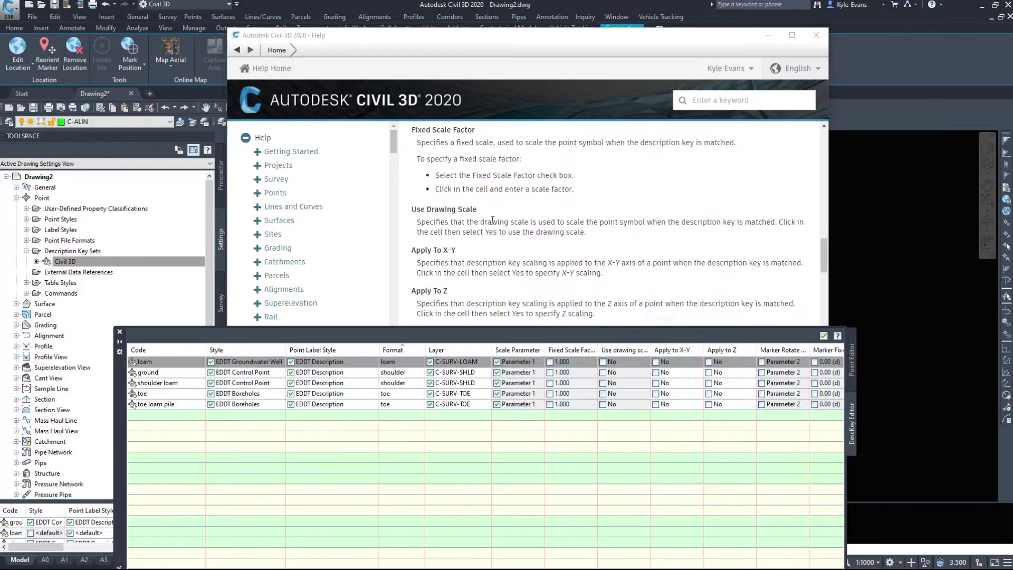
scroll(488, 253, "up", 5)
scroll(488, 253, "up", 4)
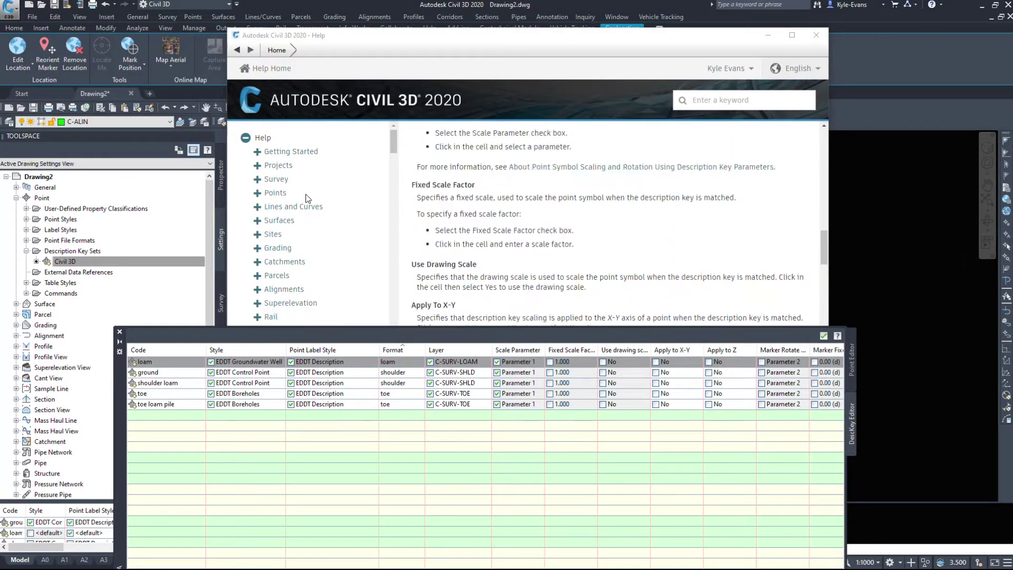
scroll(311, 221, "down", 10)
scroll(505, 208, "down", 2)
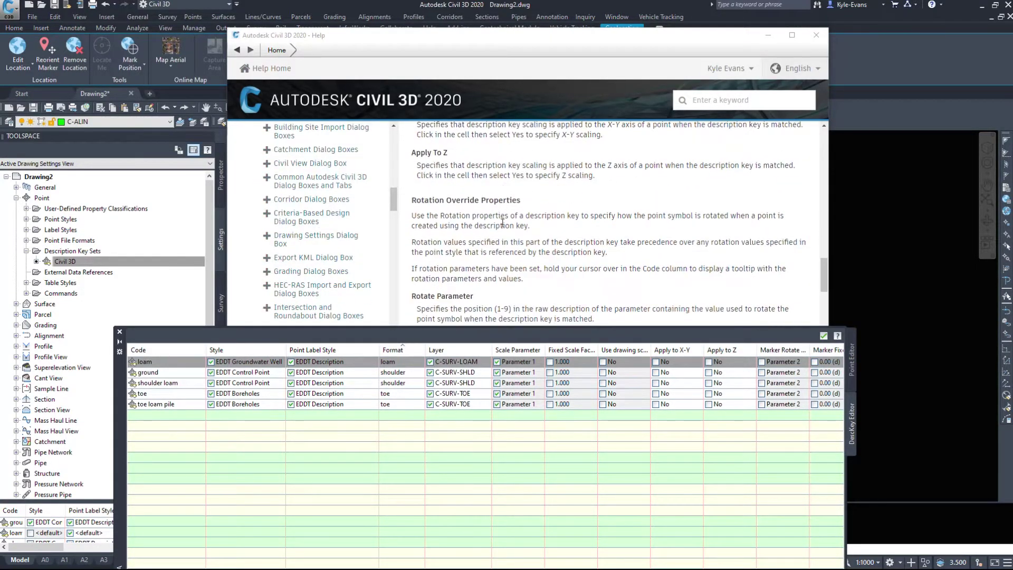
scroll(488, 227, "up", 10)
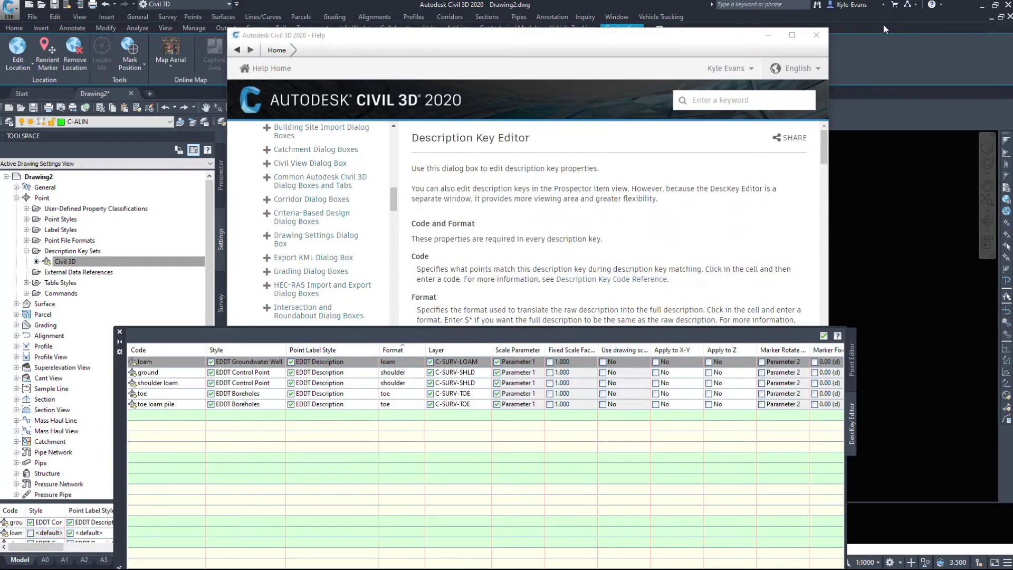
left_click(816, 35)
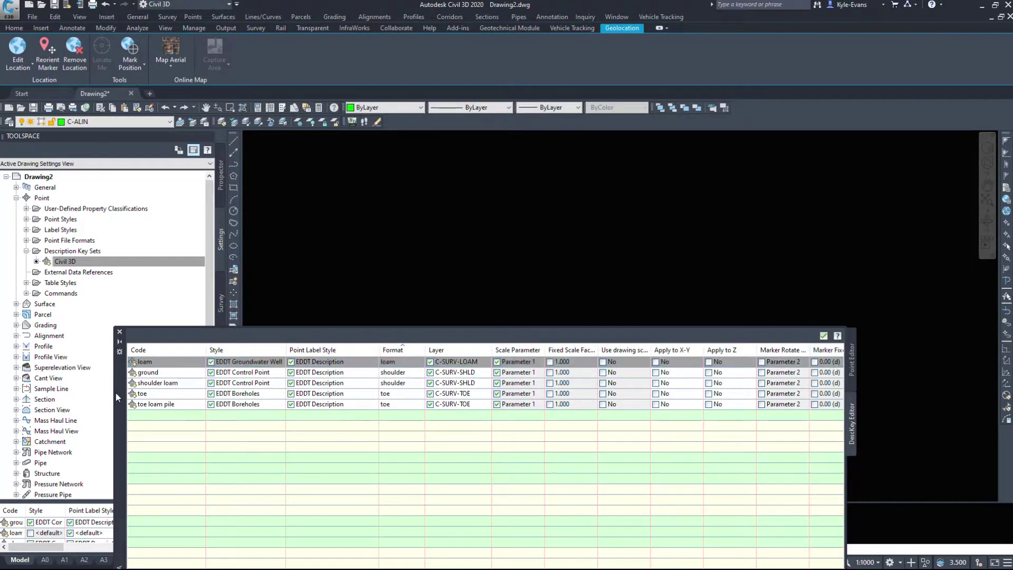
Step: Apply and close the description key editor, then bring up the Create Points tool
mouse_move(116, 392)
left_mouse_down()
mouse_move(159, 135)
mouse_move(149, 169)
left_mouse_up()
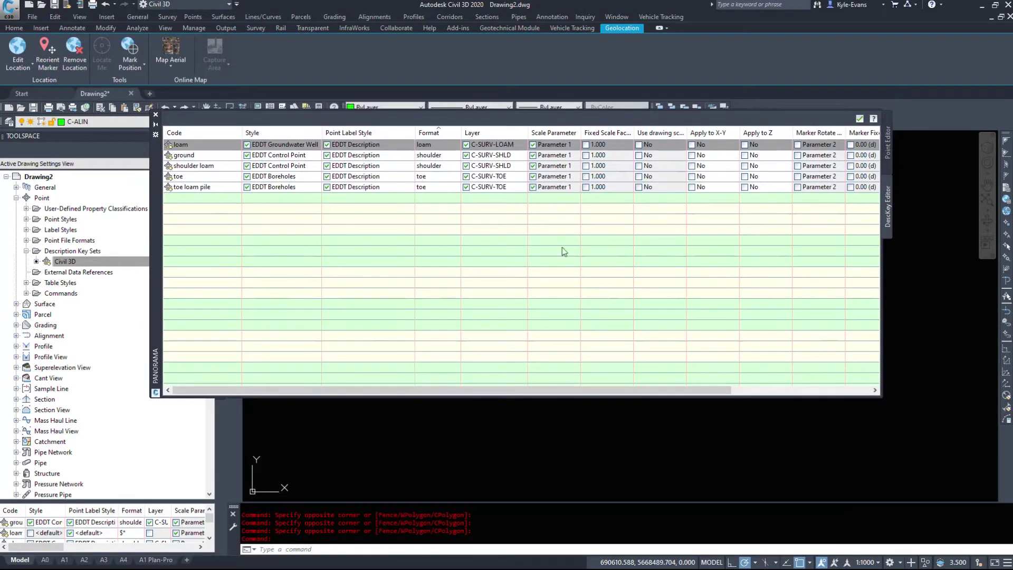
left_click(860, 119)
left_click(155, 115)
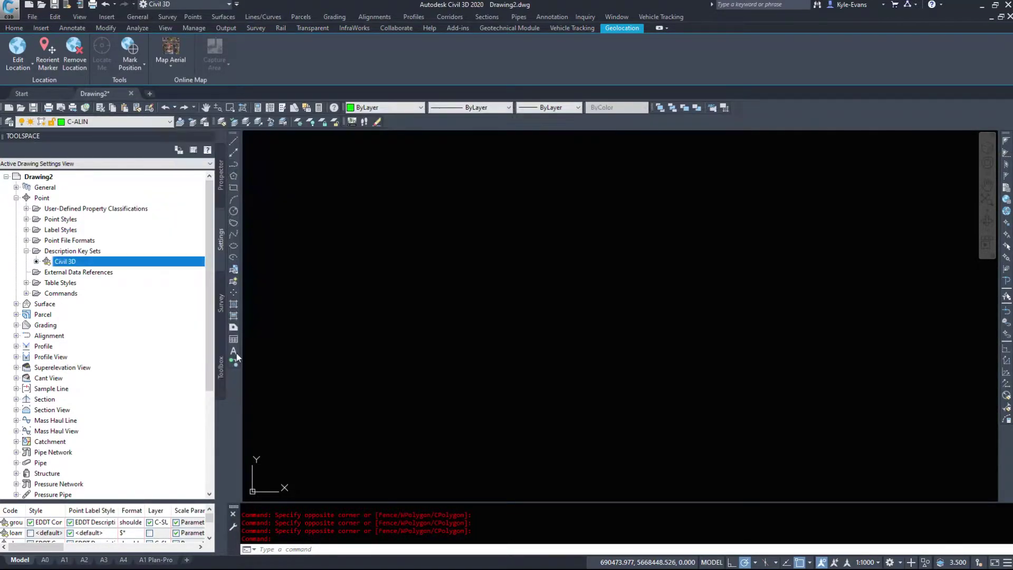
left_click(221, 175)
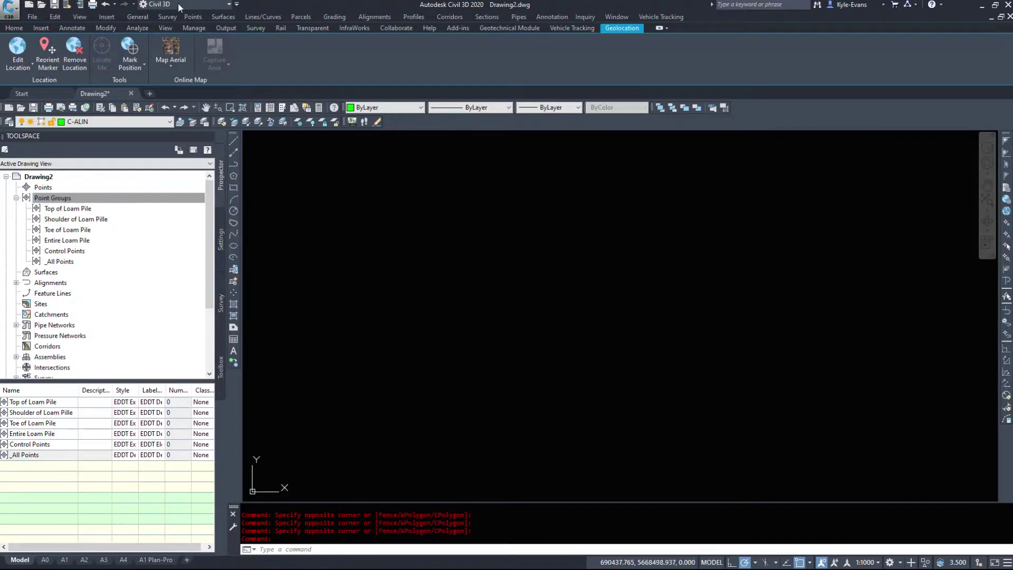
key("F1")
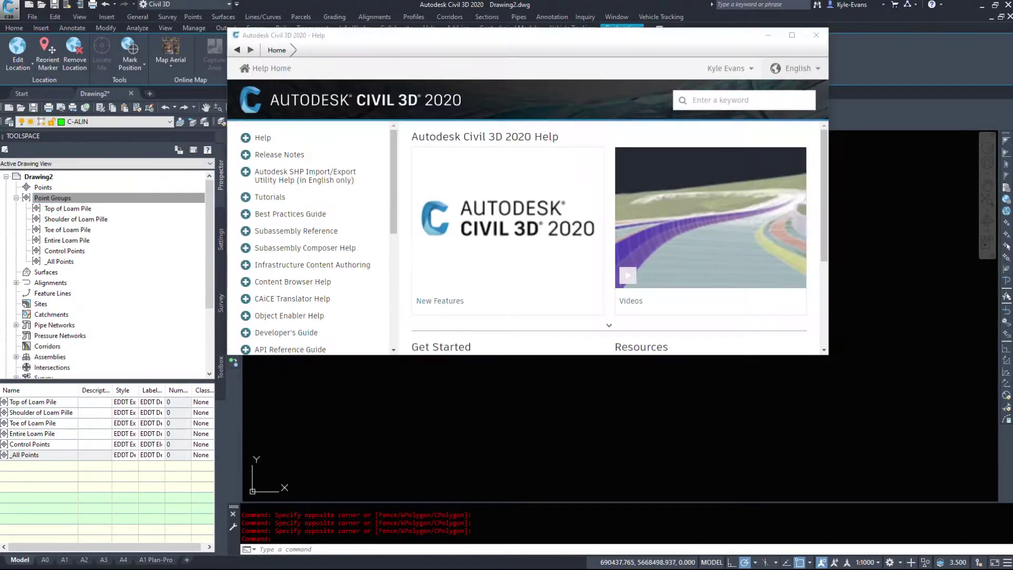
left_click(816, 35)
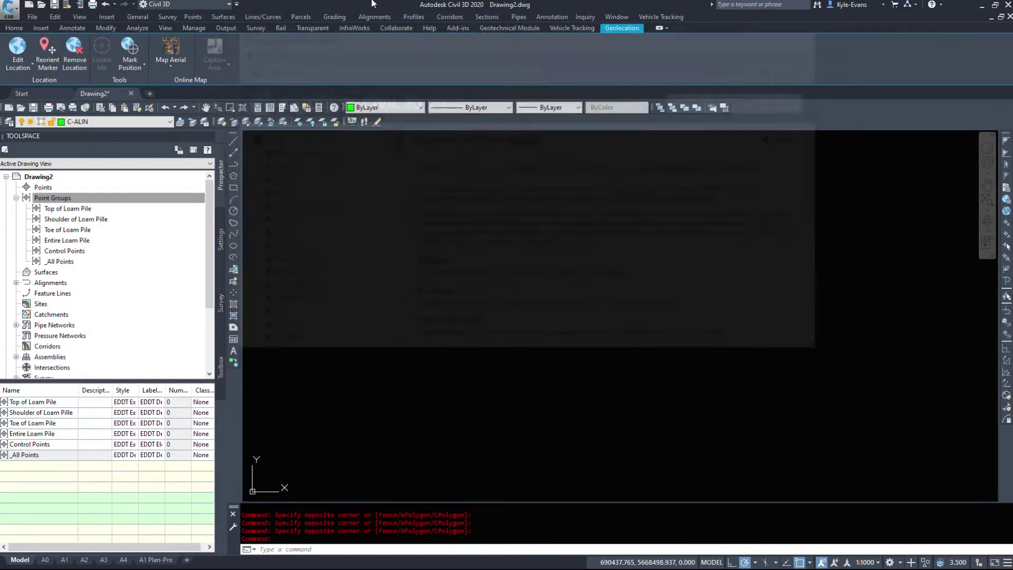
left_click(193, 17)
left_click(221, 28)
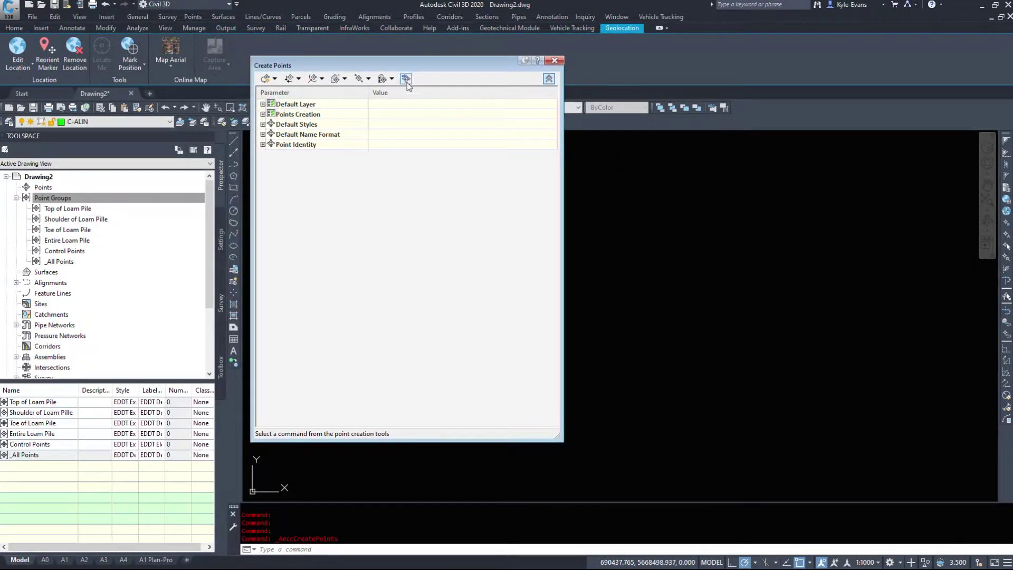
left_click(405, 78)
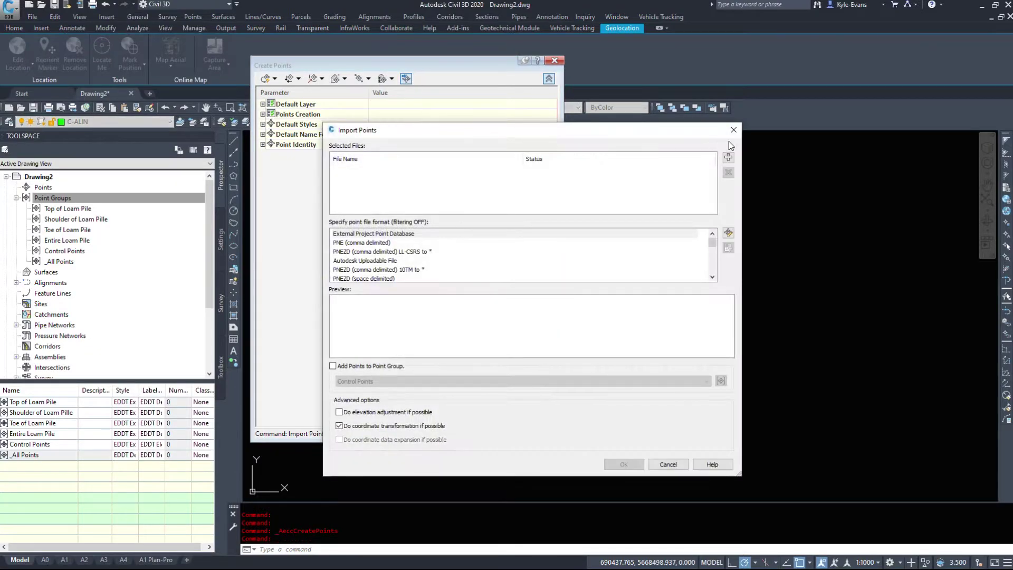
left_click(727, 159)
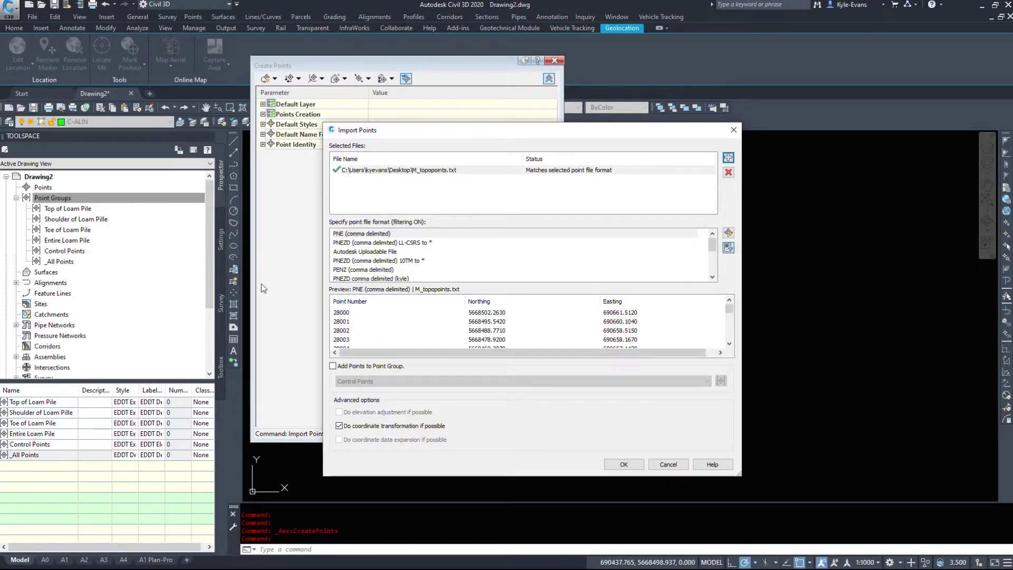
left_click(728, 247)
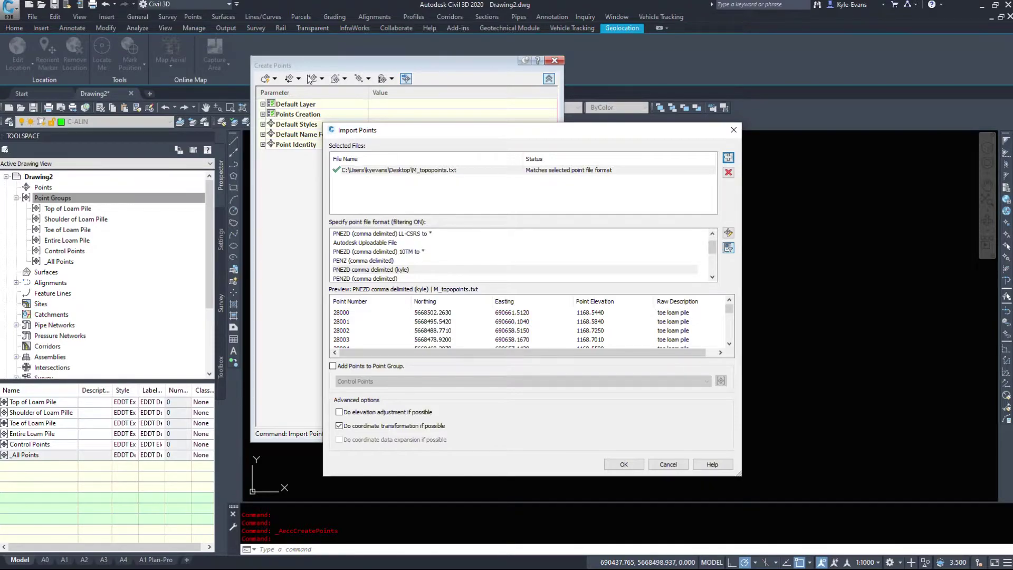
left_click_drag(550, 136, 669, 132)
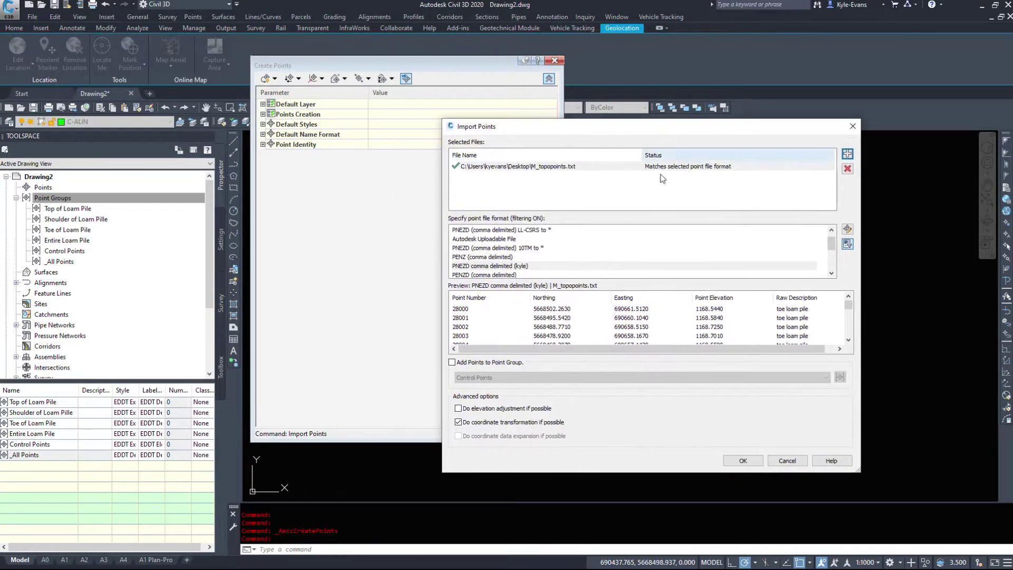
left_click(787, 460)
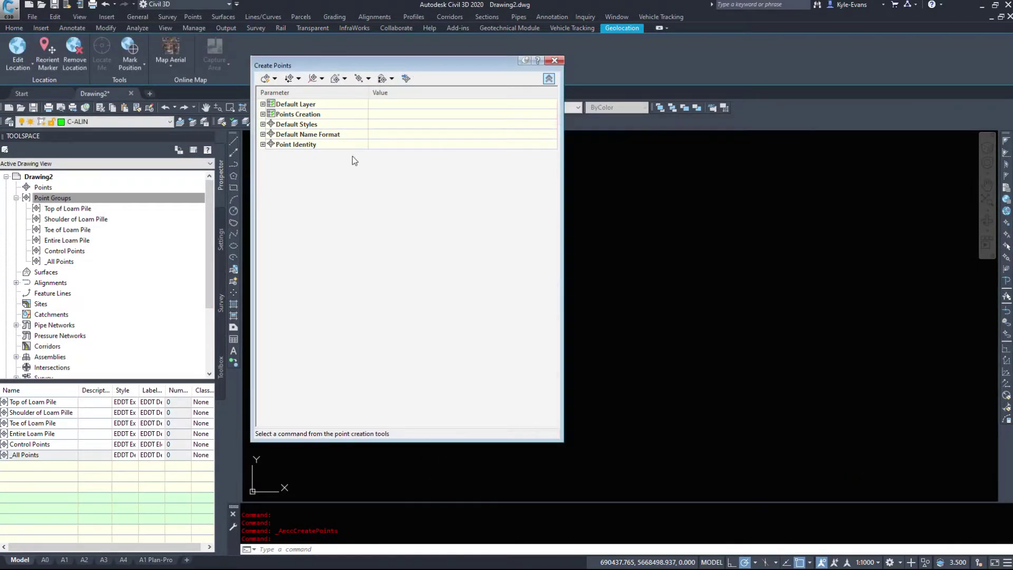
Step: Set Disable Description Keys to False in the Points Creation settings of Create Points
left_click(262, 114)
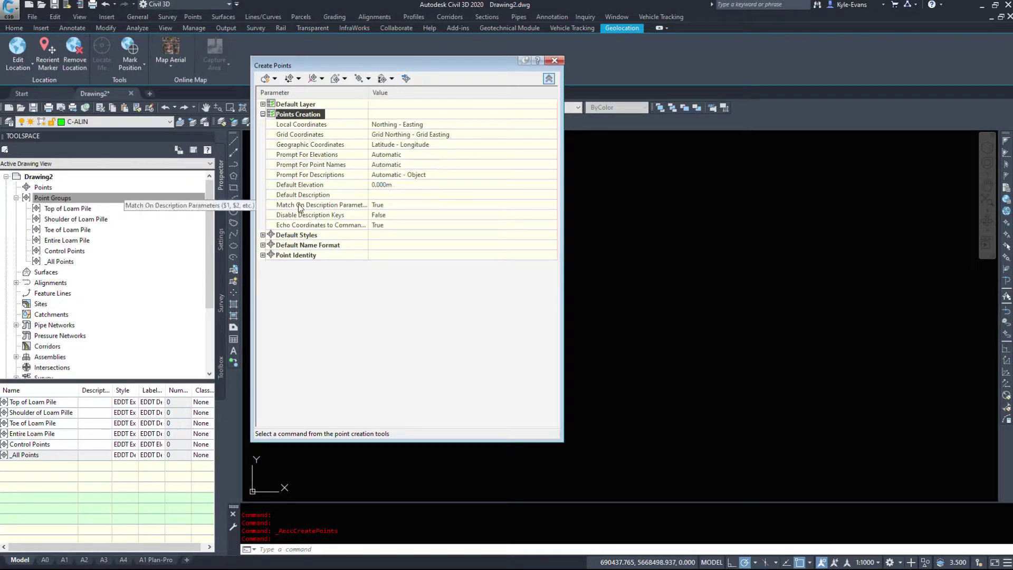
left_click(299, 205)
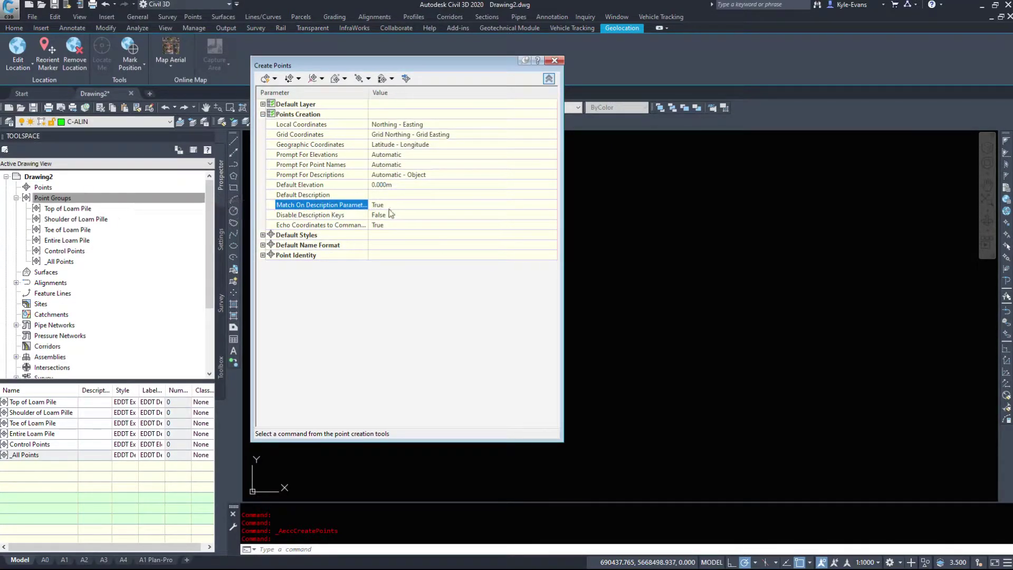
left_click(310, 216)
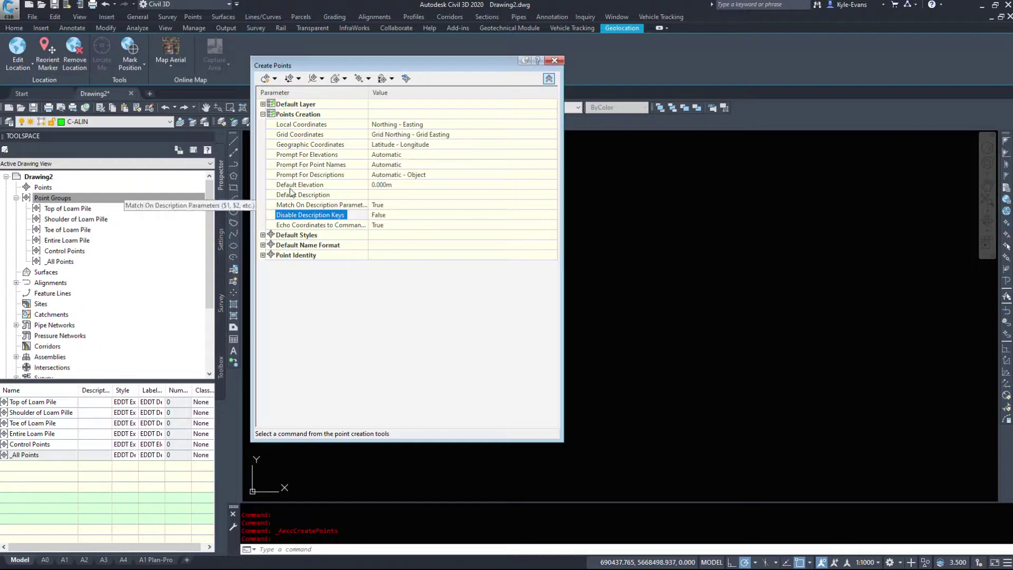
left_click(373, 217)
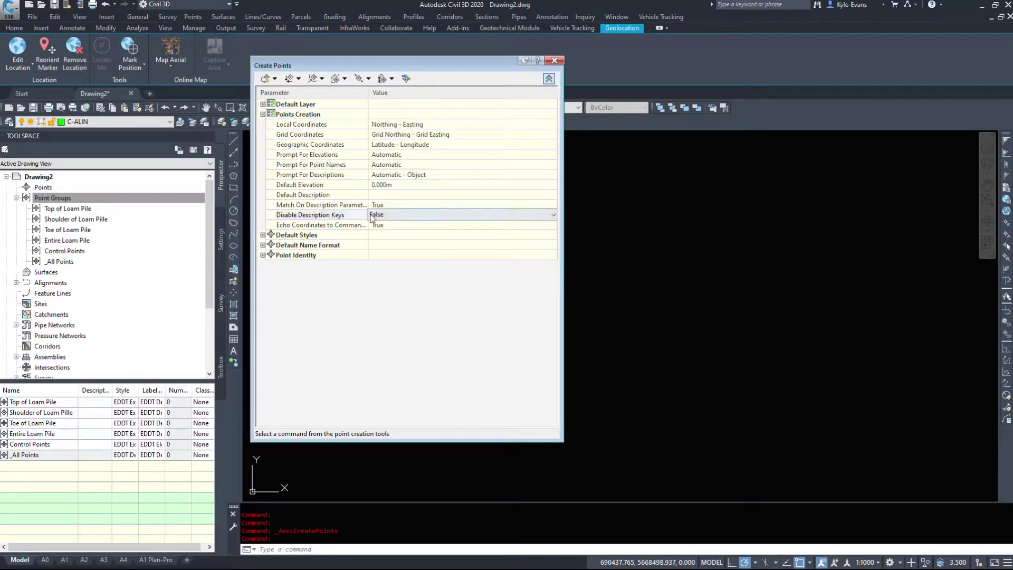
left_click(374, 217)
left_click(378, 227)
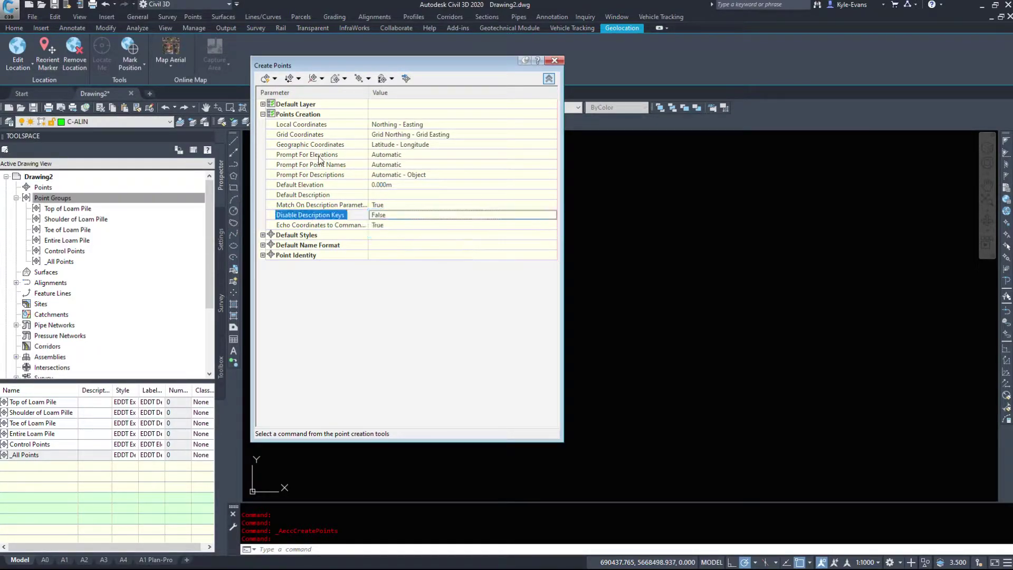
left_click(320, 226)
Step: Set the next point number to 1 in the Point Identity settings of Create Points
left_click(262, 235)
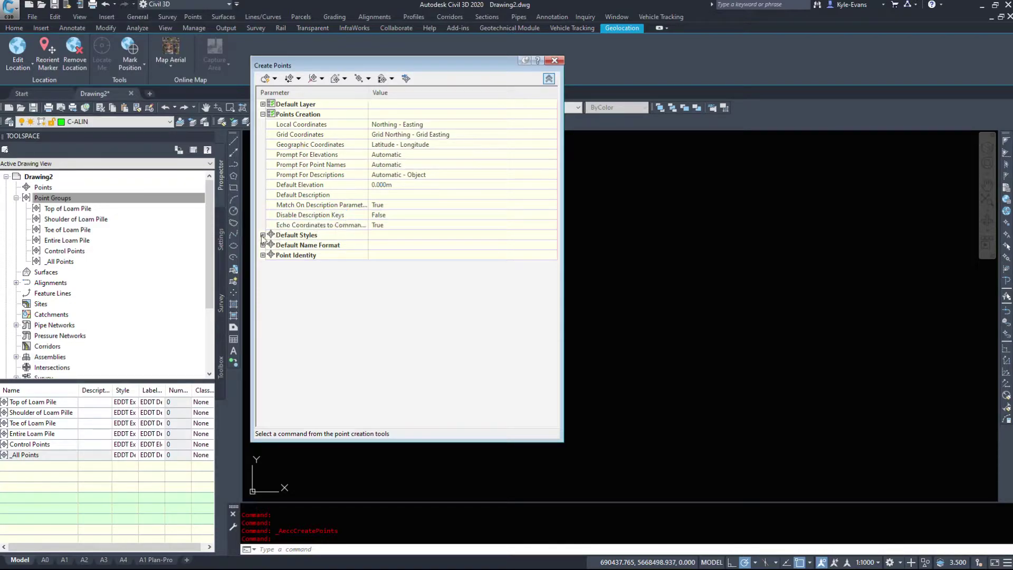
left_click(263, 265)
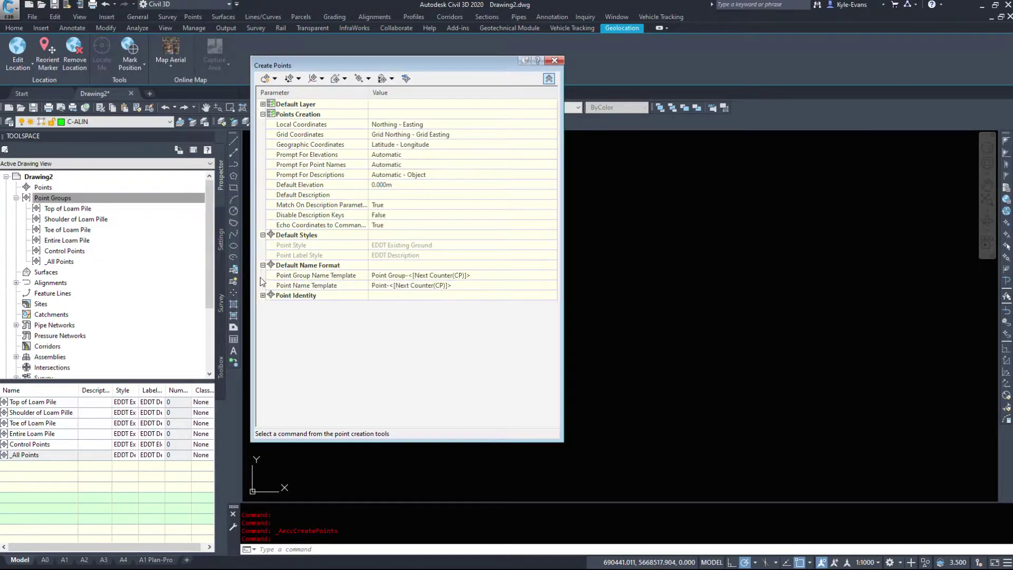
left_click(263, 296)
left_click(389, 306)
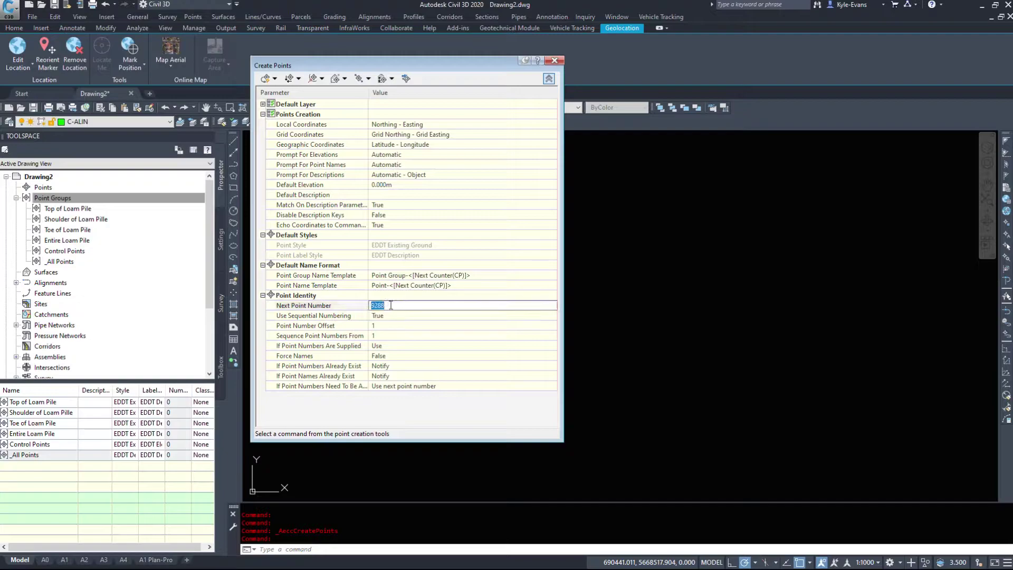
left_click(391, 307)
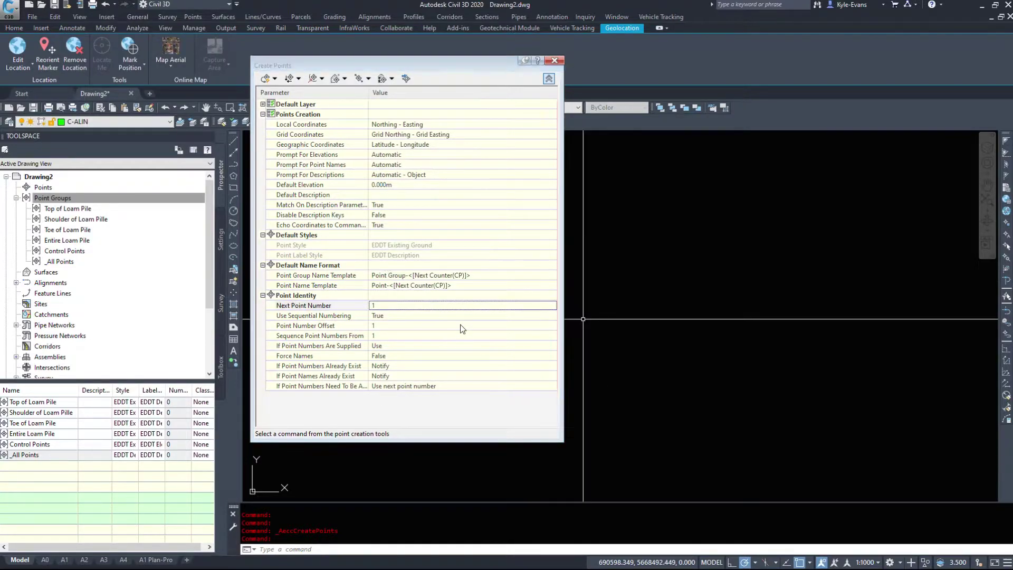
Step: Start a point import, add the M_topopoints.txt file and choose the custom PNEZD comma delimited point file format
left_click(407, 78)
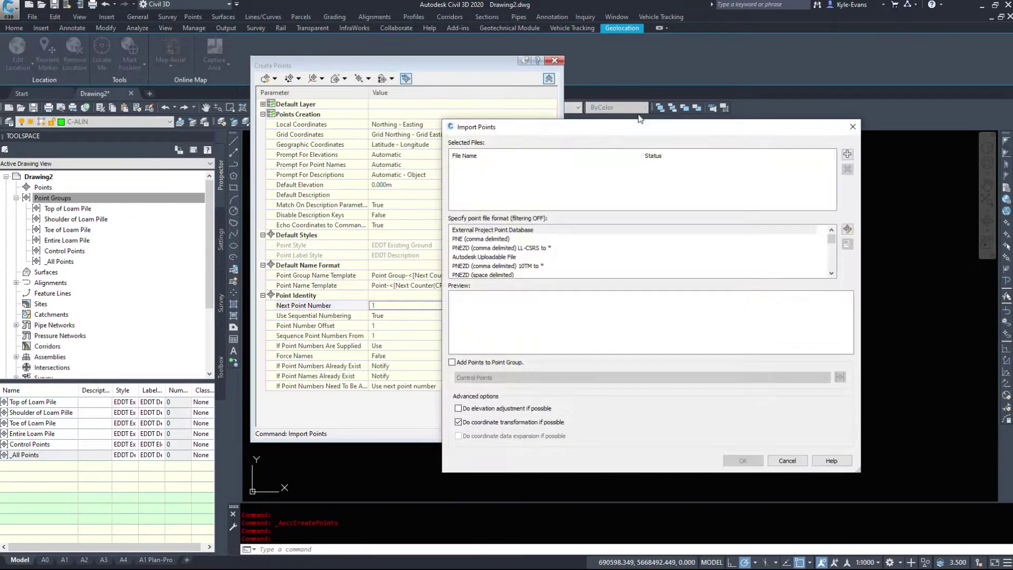
left_click(847, 154)
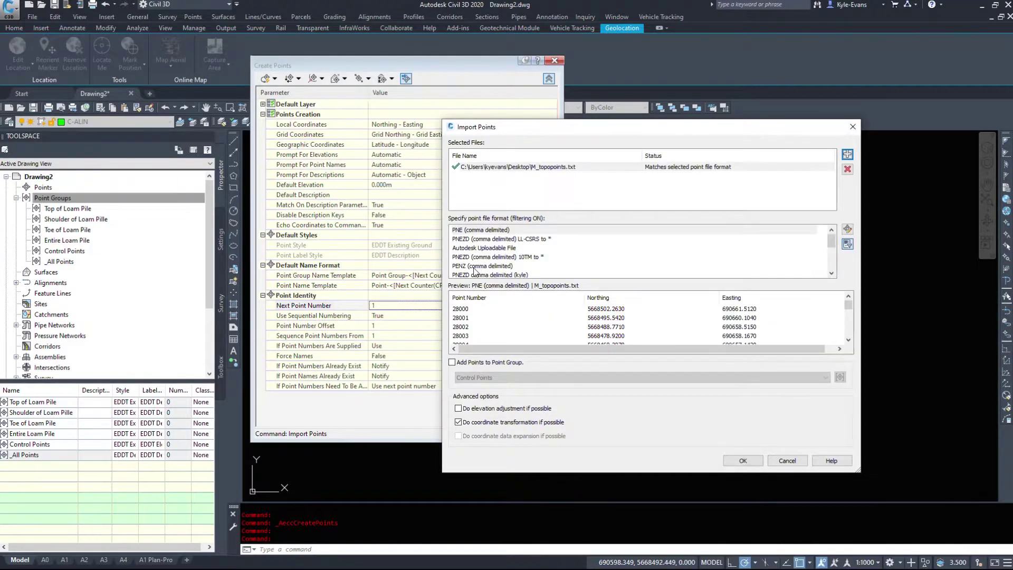
left_click(475, 267)
scroll(498, 267, "down", 1)
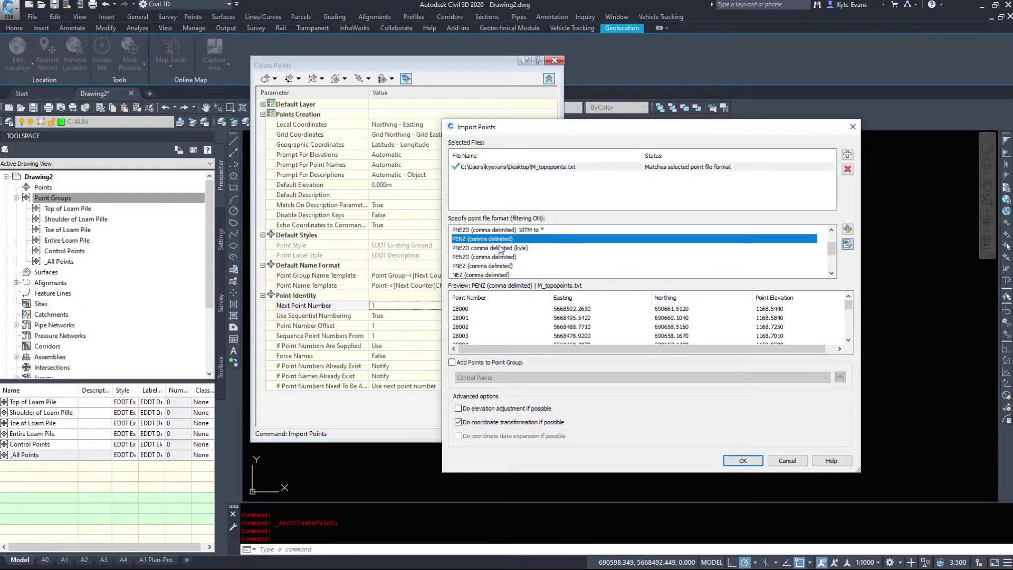
left_click(471, 247)
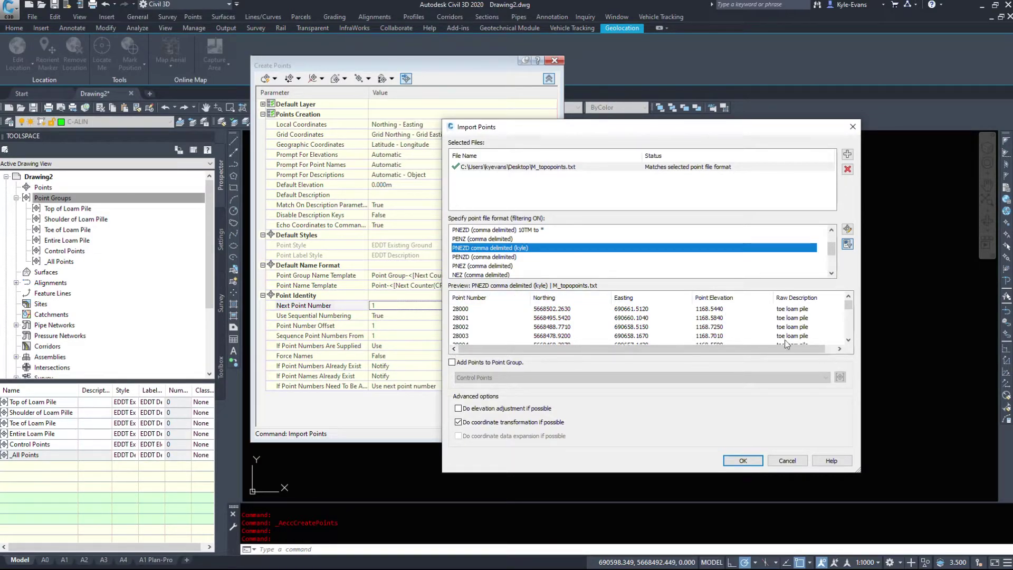
Step: Leave the points out of any point group, disable the coordinate transformation and import the points
left_click(471, 362)
left_click(479, 381)
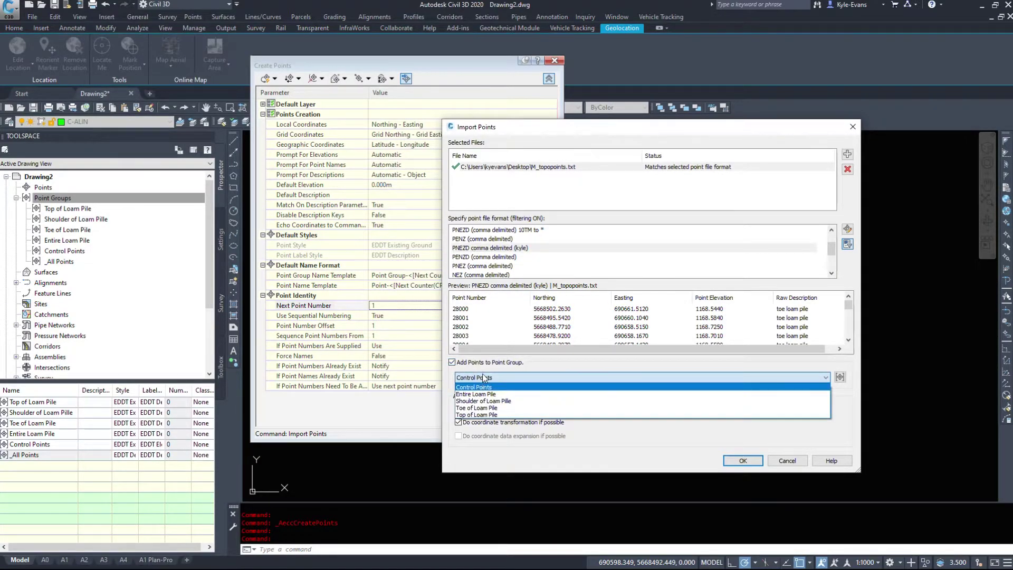
left_click(472, 364)
left_click(475, 364)
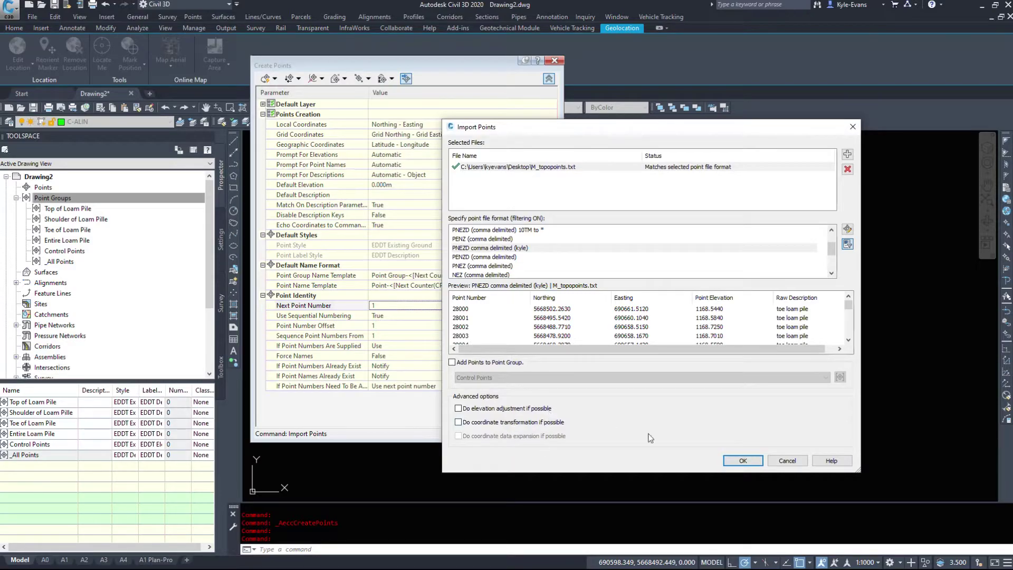
left_click(743, 461)
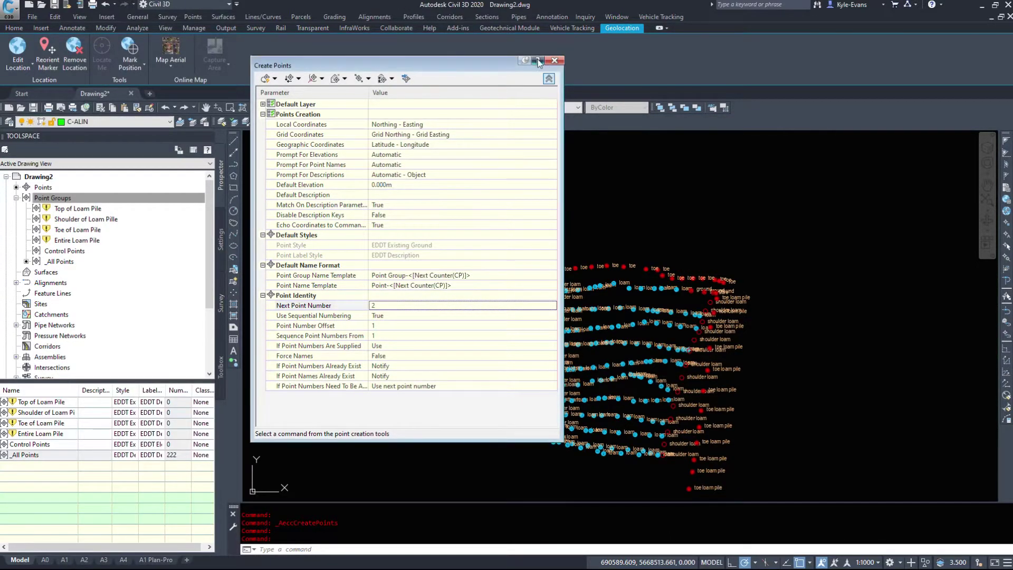
Step: Collapse the Create Points settings and check the marker, label and layer of an imported shoulder loam point
left_click(548, 78)
middle_click_drag(518, 469, 454, 450)
left_click(407, 425)
left_click(426, 410)
scroll(442, 418, "up", 7)
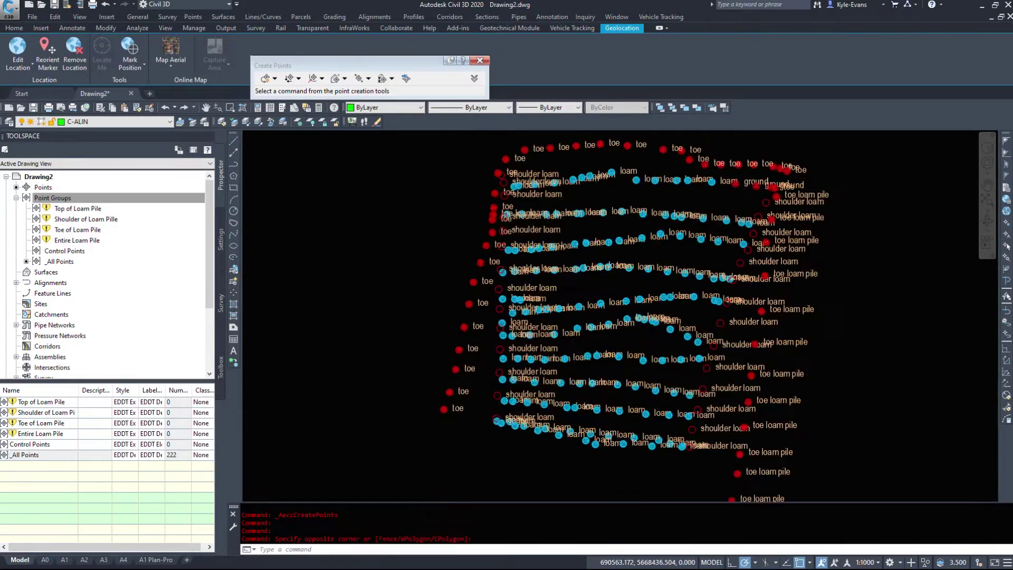
scroll(453, 364, "down", 5)
scroll(507, 303, "up", 5)
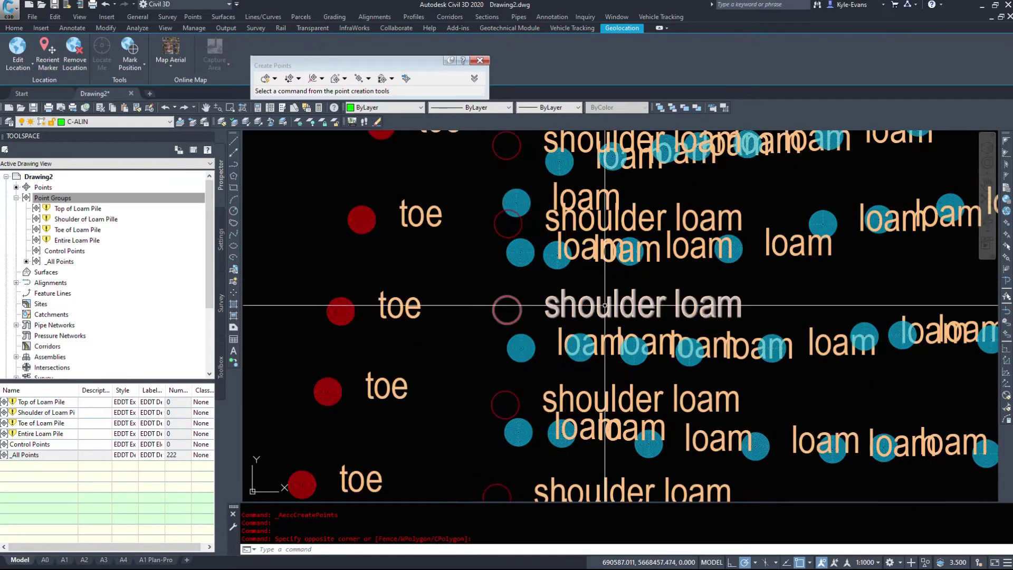
left_click(506, 309)
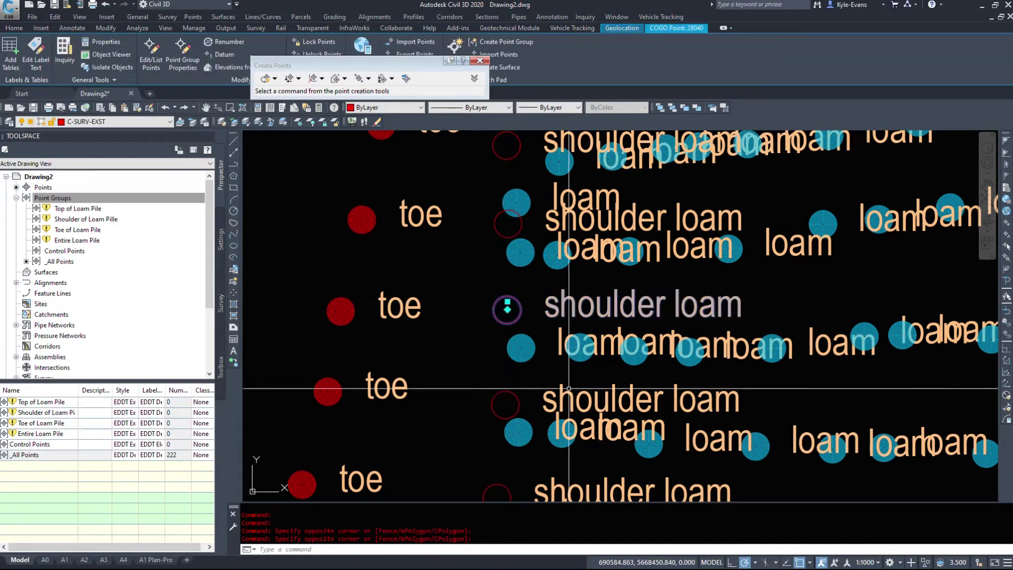
scroll(595, 287, "down", 3)
scroll(594, 287, "down", 3)
scroll(495, 495, "up", 3)
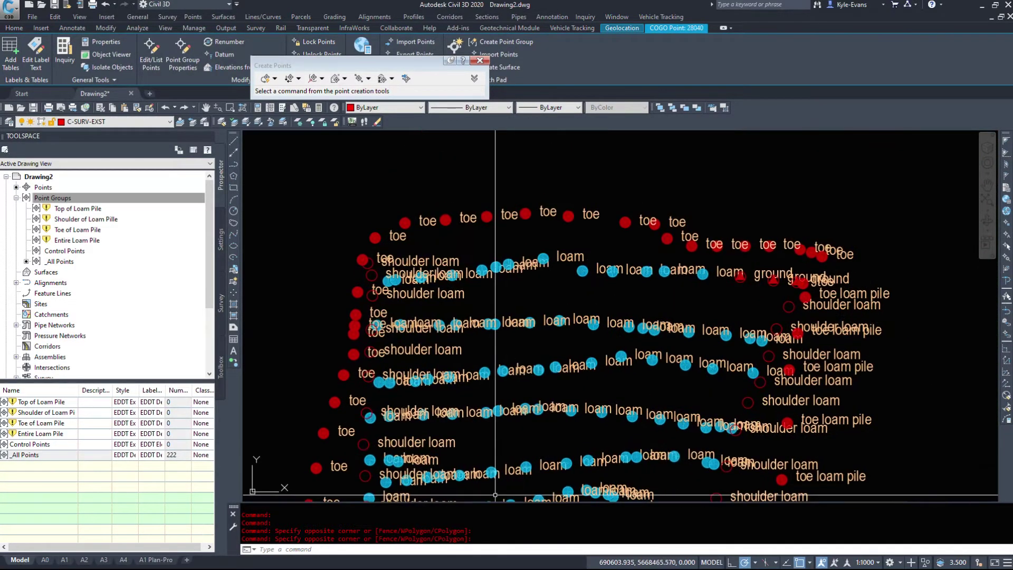
key("Escape")
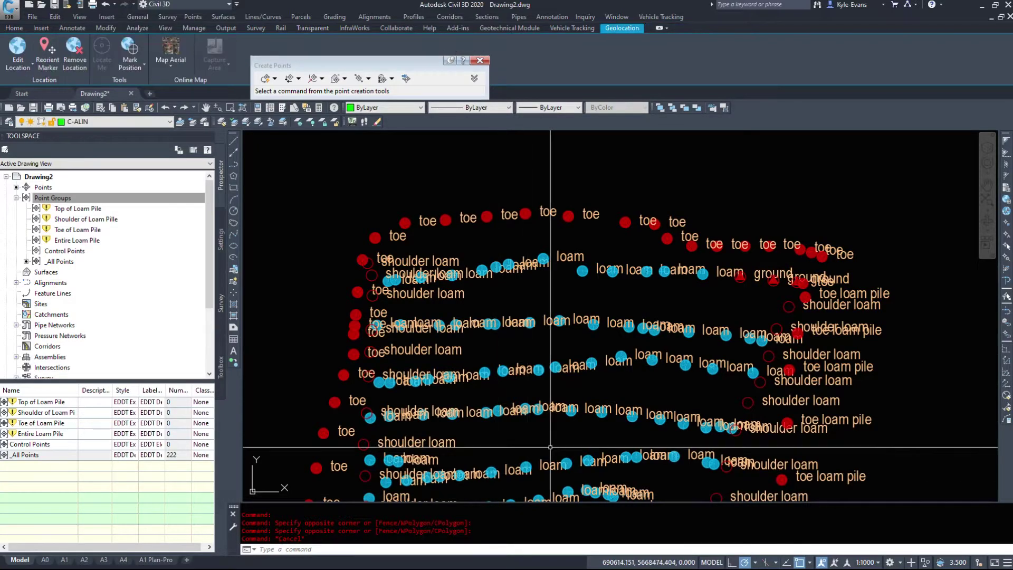
Step: Check the layer of an imported loam point and examine the markers and labels across the pile
key("Escape")
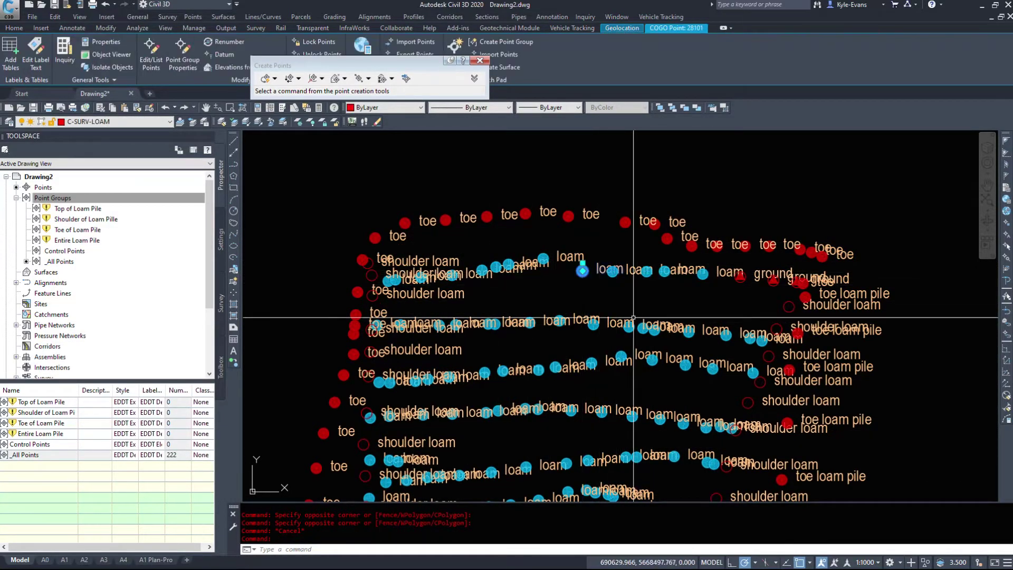
scroll(582, 273, "up", 3)
scroll(529, 307, "down", 5)
middle_click_drag(539, 380, 533, 252)
scroll(625, 373, "up", 6)
scroll(553, 338, "down", 6)
middle_click_drag(512, 402, 660, 384)
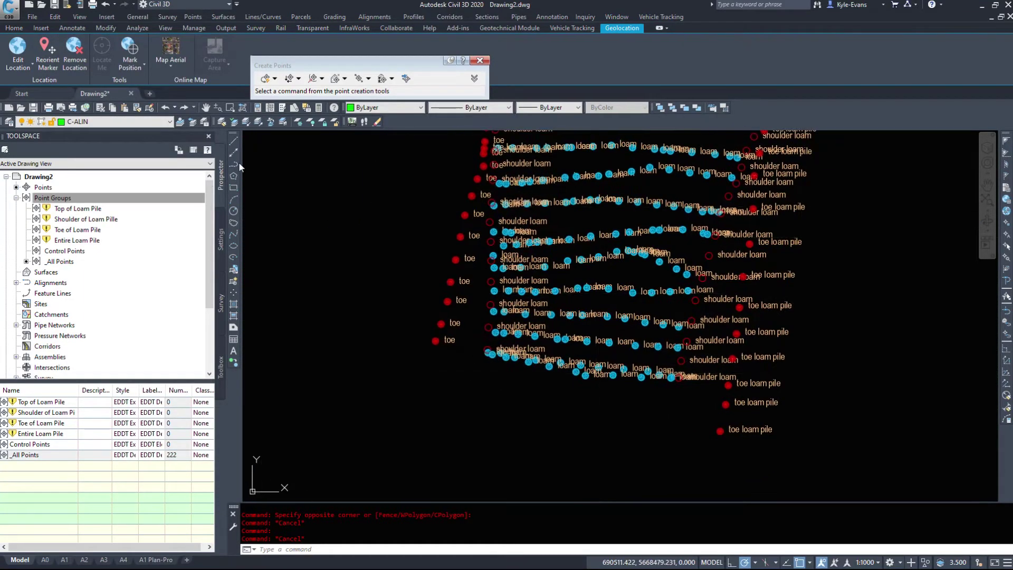
Step: Open the Civil 3D description key set and review its ground and shoulder loam keys
left_click(220, 240)
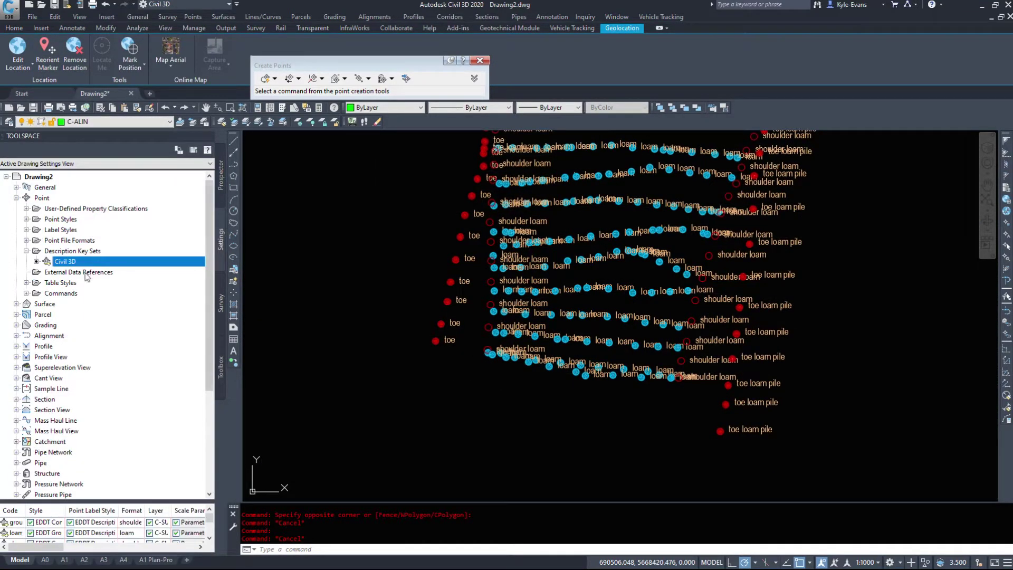
right_click(68, 262)
left_click(108, 264)
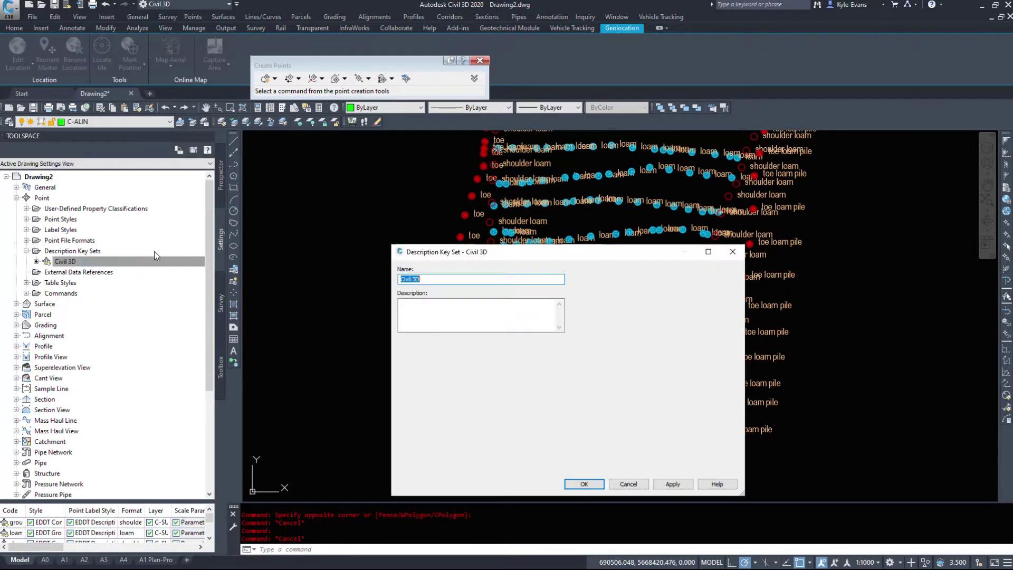
left_click(732, 253)
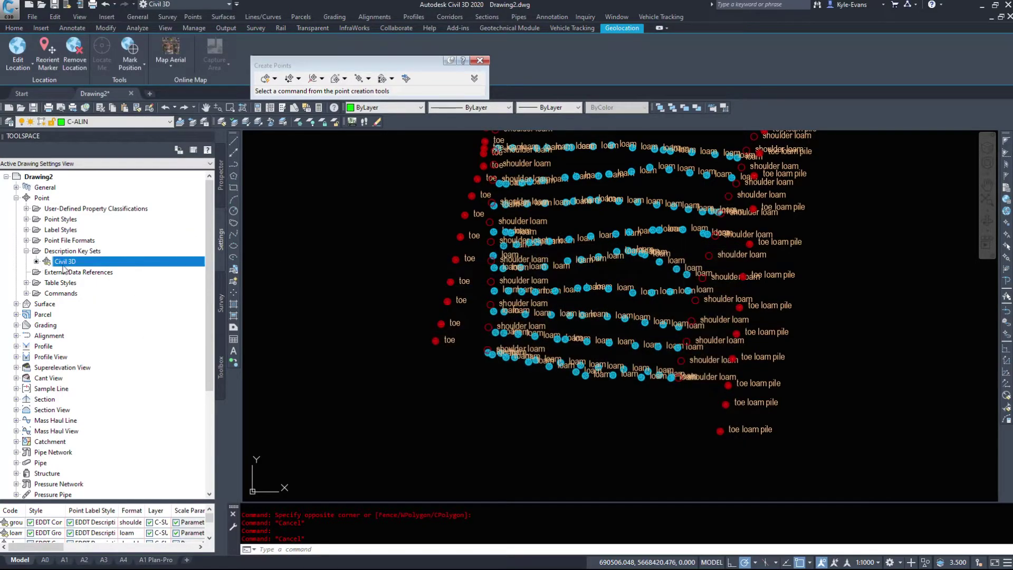
right_click(65, 269)
left_click(100, 288)
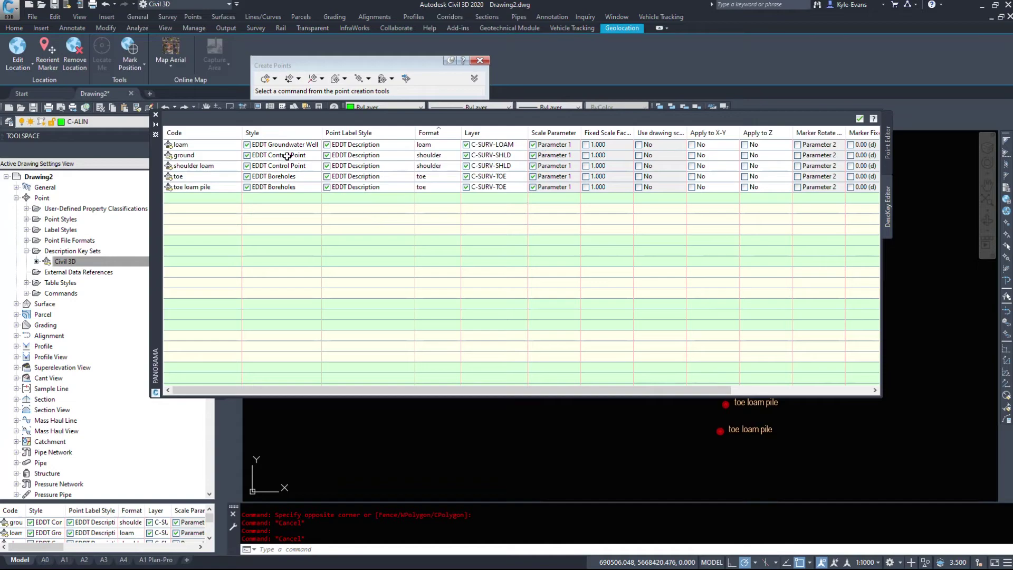
left_click(230, 152)
left_click(203, 164)
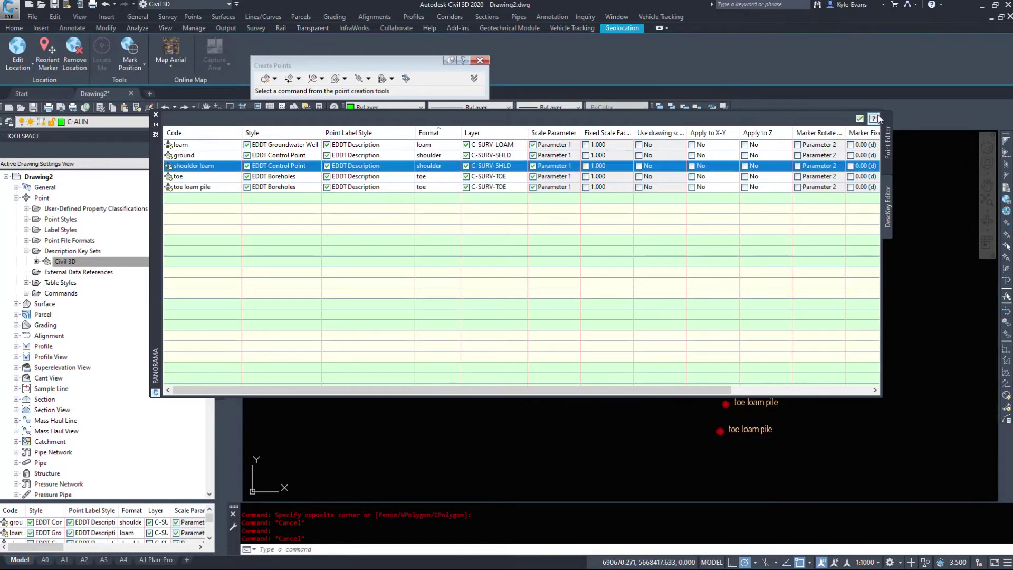
left_click(859, 118)
left_click(858, 118)
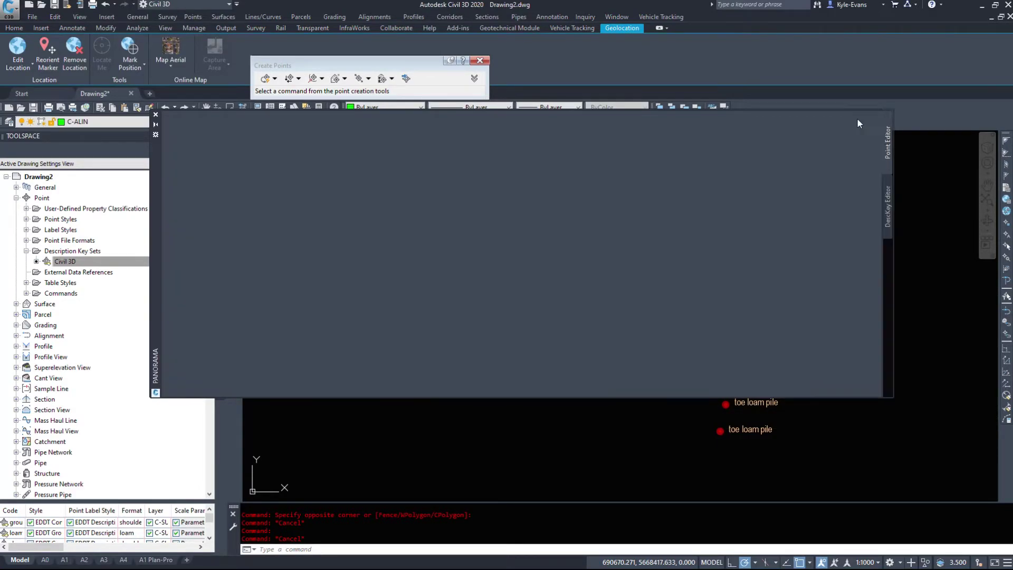
Step: Check the layer of a shoulder loam point at the pile's southeast corner and clear the selection
left_click(704, 438)
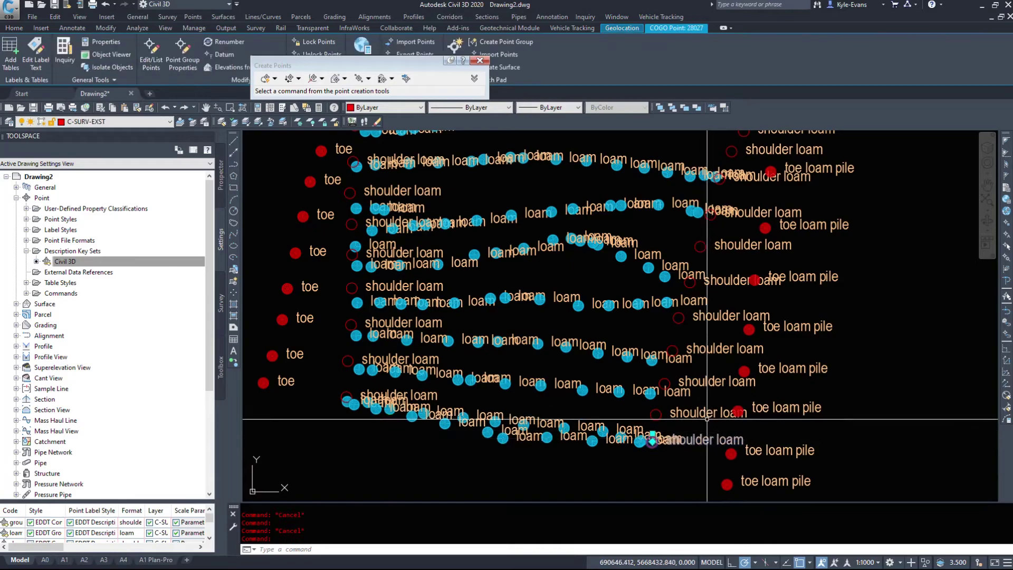
left_click(705, 422)
left_click(704, 381)
middle_click_drag(733, 205, 649, 380)
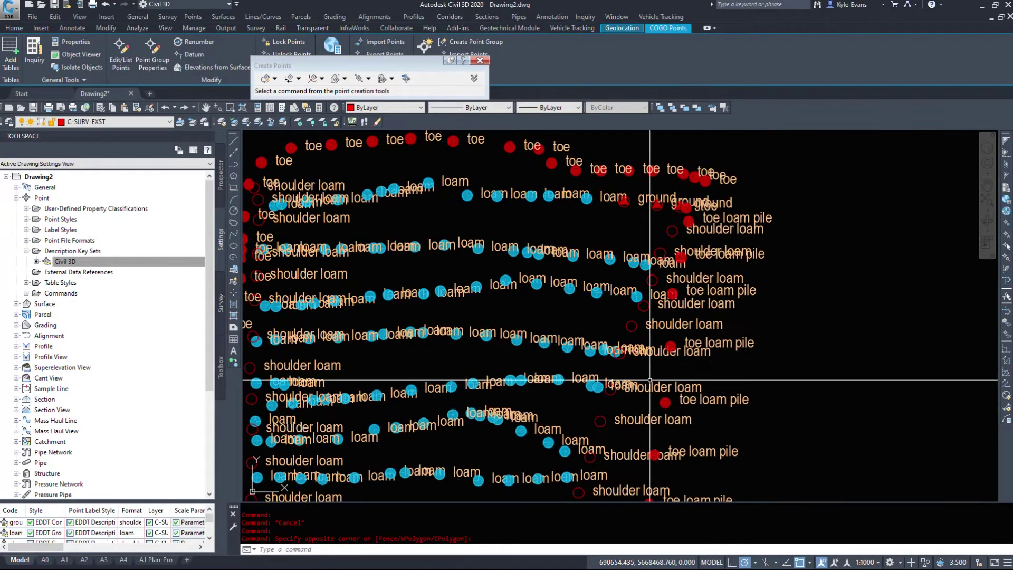
key("Escape")
Step: Examine the points along the pile's west side and pick one of its shoulder loam points
mouse_move(662, 252)
middle_mouse_down()
mouse_move(782, 362)
mouse_move(844, 375)
middle_mouse_up()
mouse_move(490, 303)
middle_mouse_down()
mouse_move(509, 276)
mouse_move(529, 190)
middle_mouse_up()
mouse_move(556, 432)
middle_mouse_down()
mouse_move(562, 394)
mouse_move(554, 398)
middle_mouse_up()
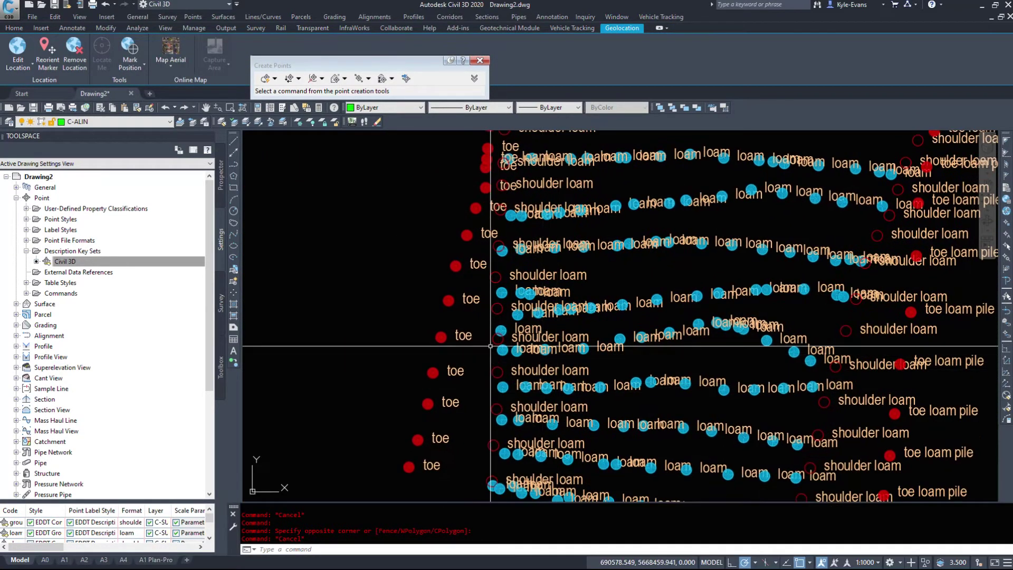
left_click(552, 349)
right_click(553, 350)
key("Escape")
key("Escape")
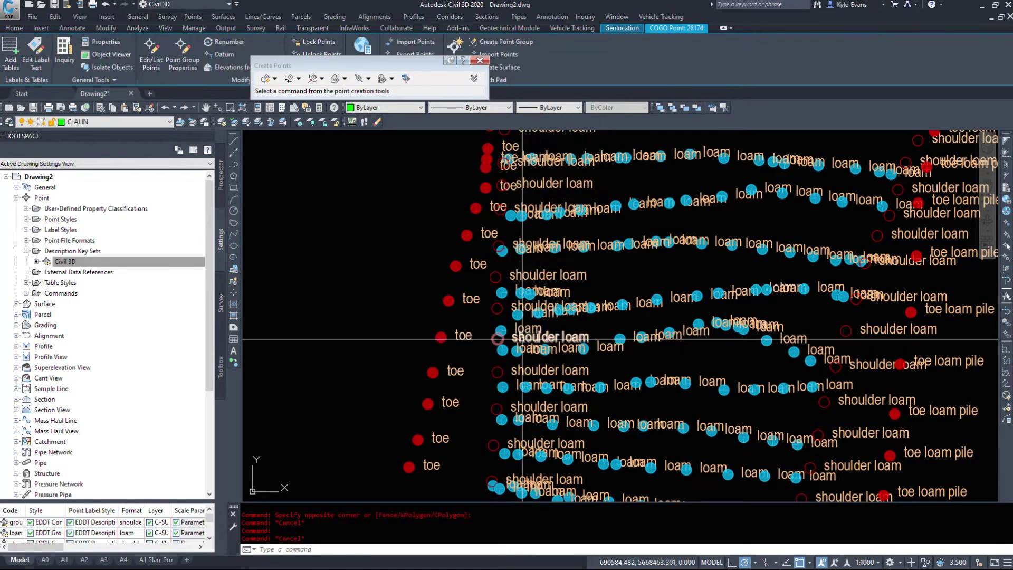
left_click(523, 339)
right_click(523, 339)
left_click(580, 240)
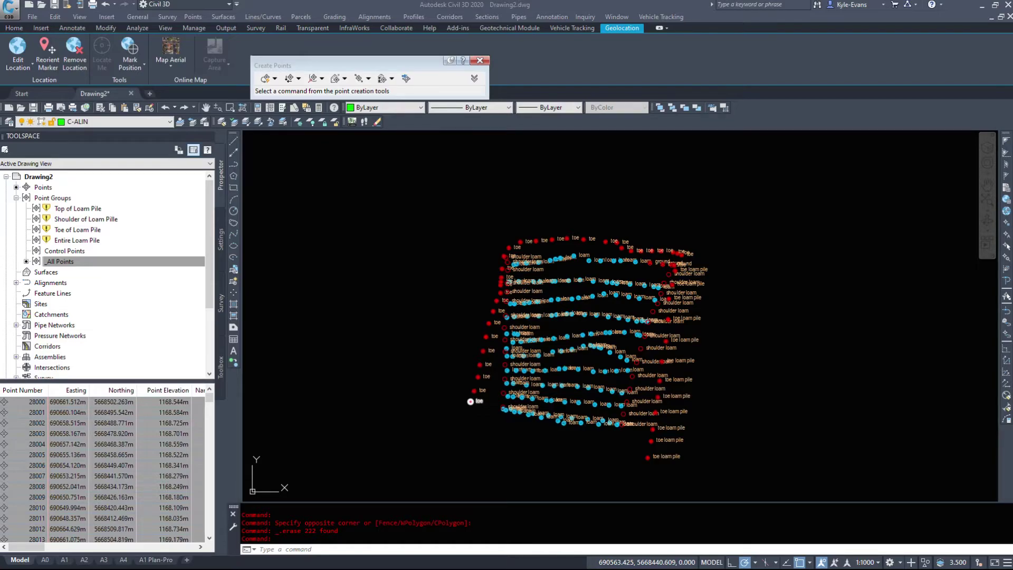
Step: Examine the ground, loam and toe markers near the pile's northeast corner and check a loam point's layer
scroll(667, 276, "up", 10)
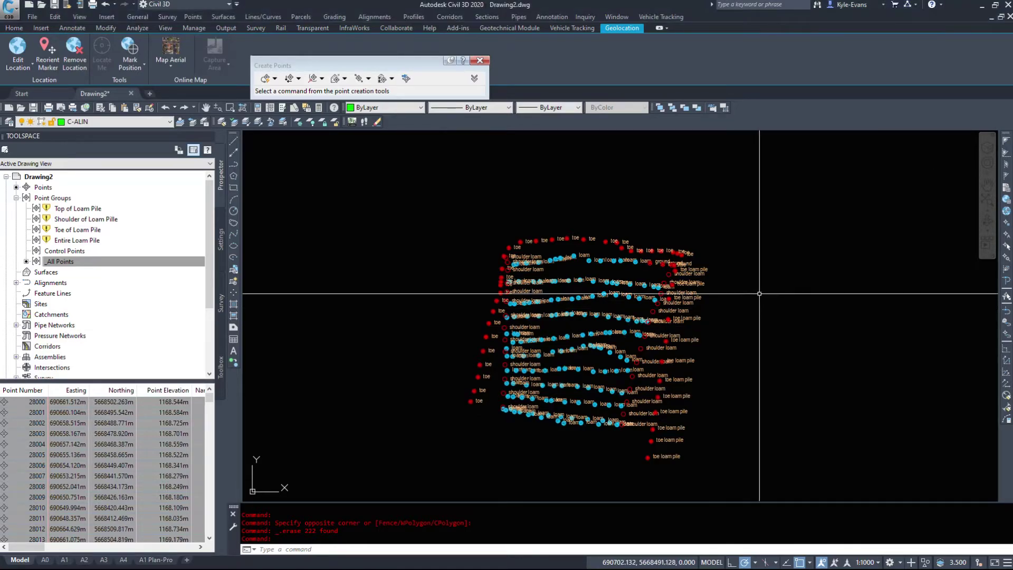
left_click(495, 250)
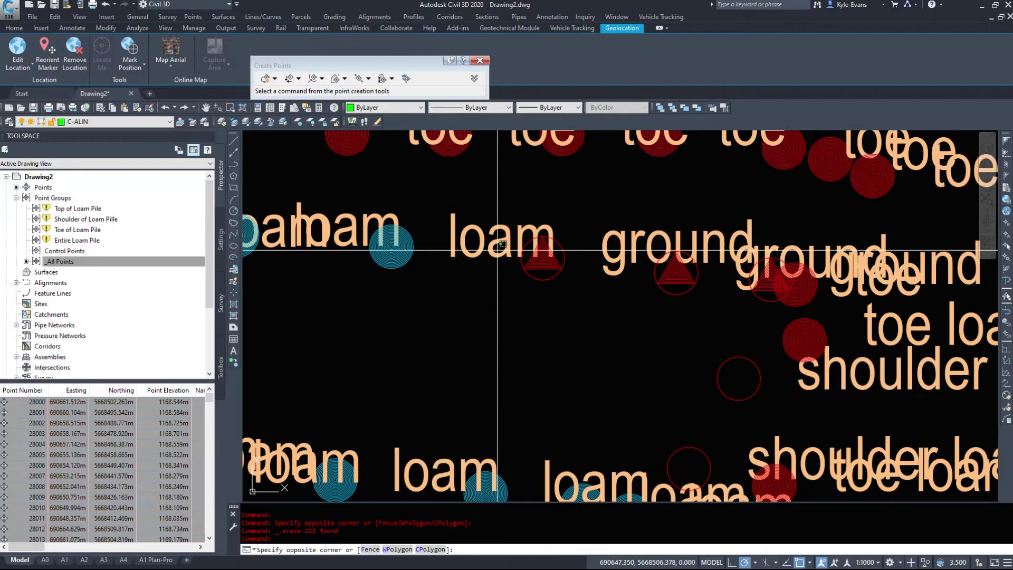
scroll(572, 327, "down", 7)
scroll(563, 351, "up", 3)
middle_click_drag(547, 386, 726, 377)
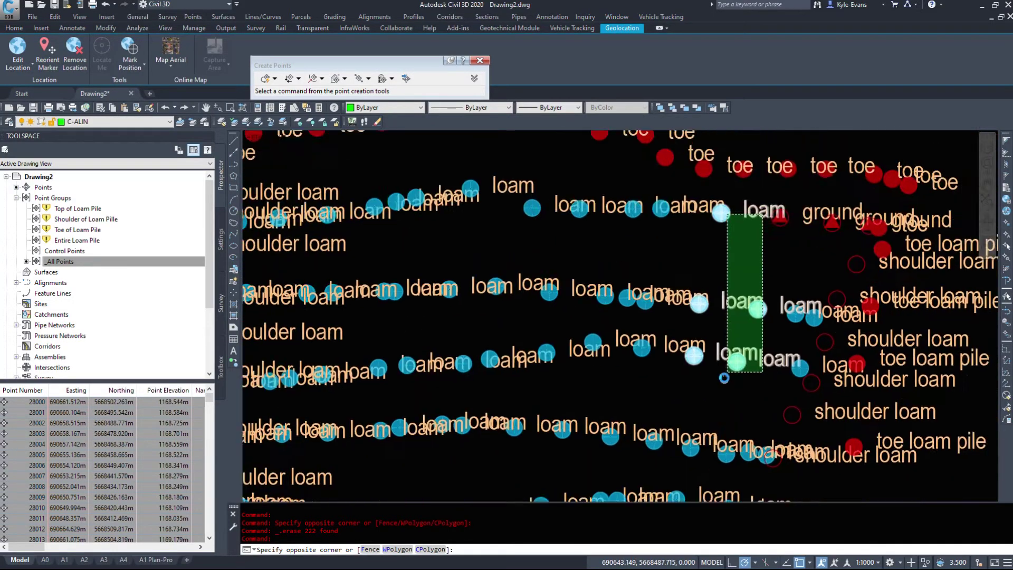
left_click(757, 278)
left_click_drag(1, 327, 1008, 209)
Step: Change the code of the shoulder loam description key to shoulder* and save the key set
double_click(333, 132)
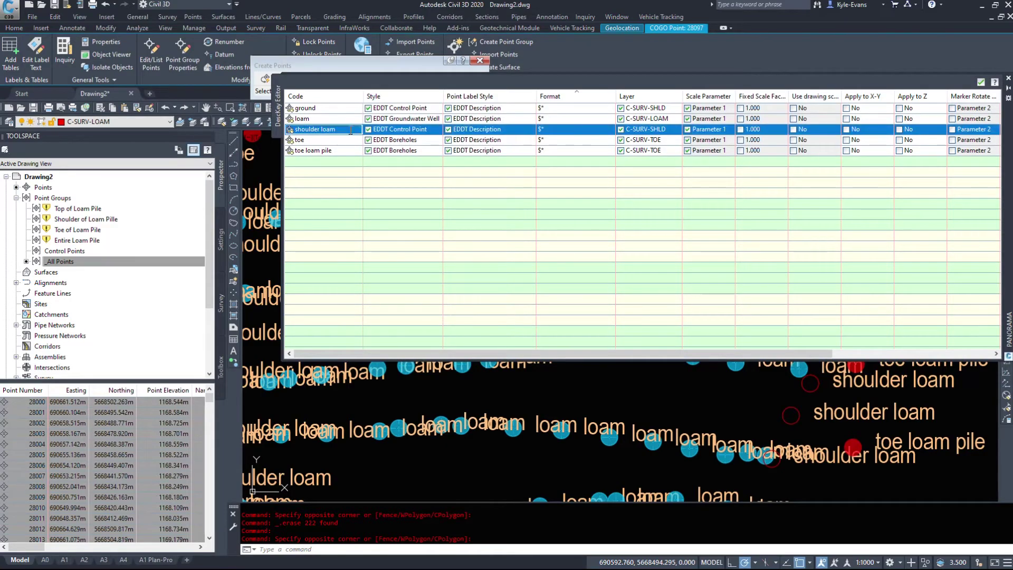
key("Escape")
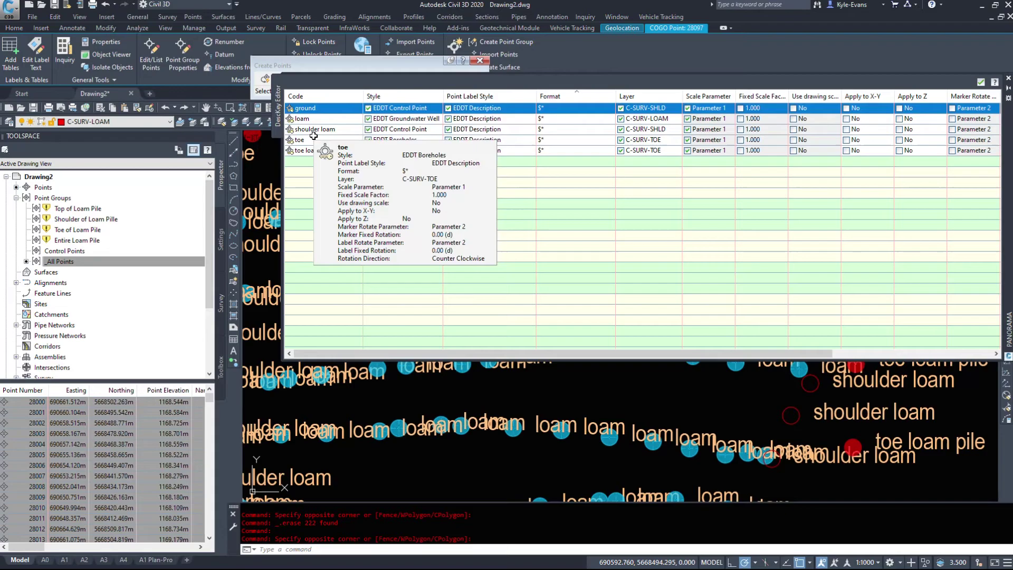
left_click(340, 129)
left_click(342, 129)
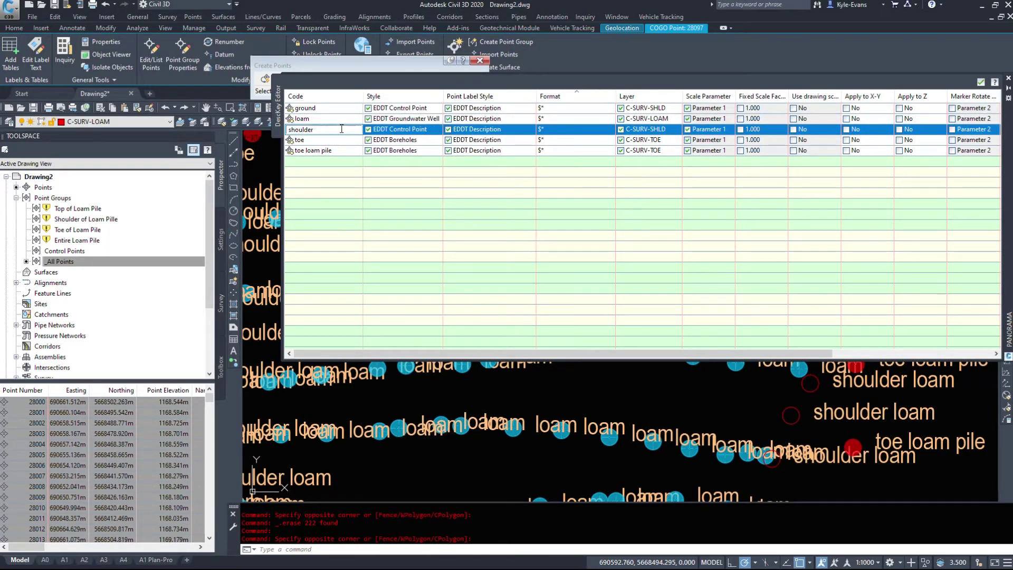
key("Return")
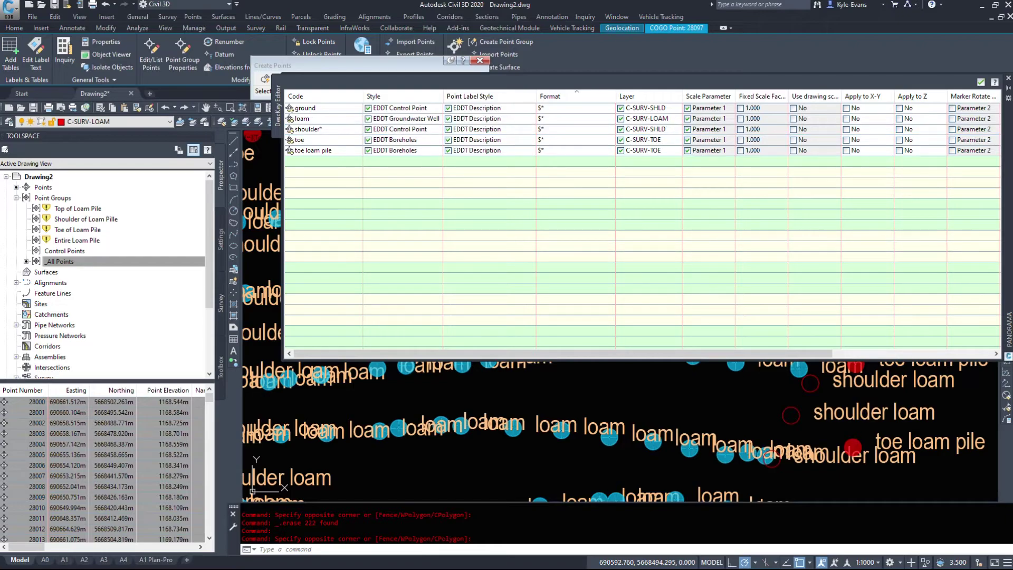
left_click(981, 83)
Step: Apply the description keys to the _All Points group
left_click(57, 261)
right_click(64, 261)
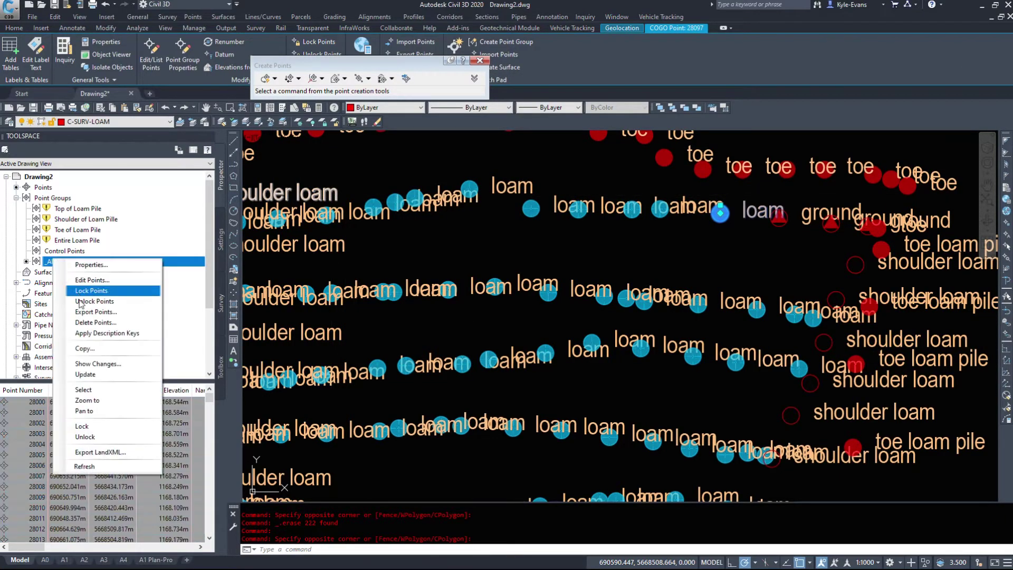
left_click(54, 247)
right_click(50, 263)
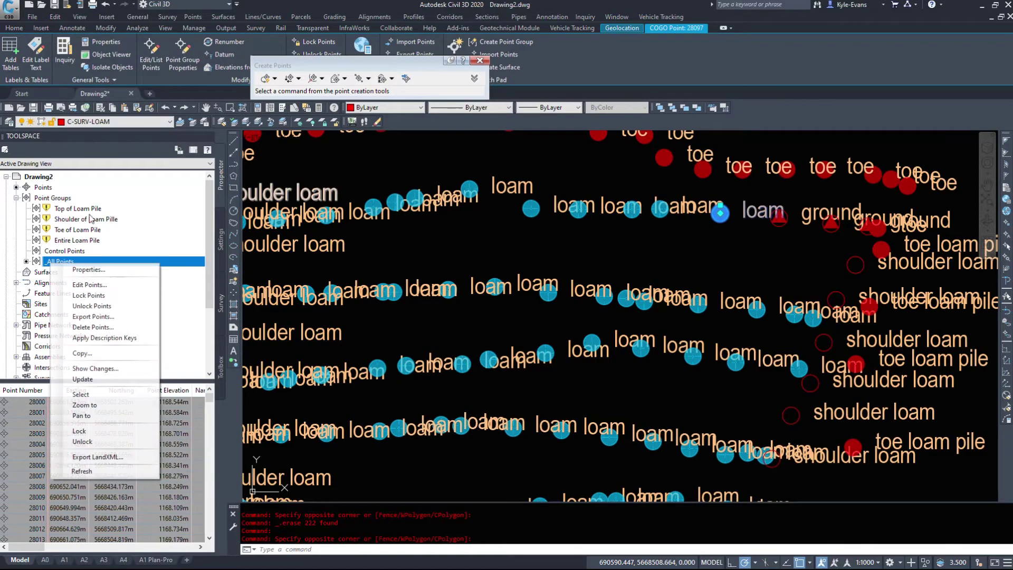
left_click(118, 338)
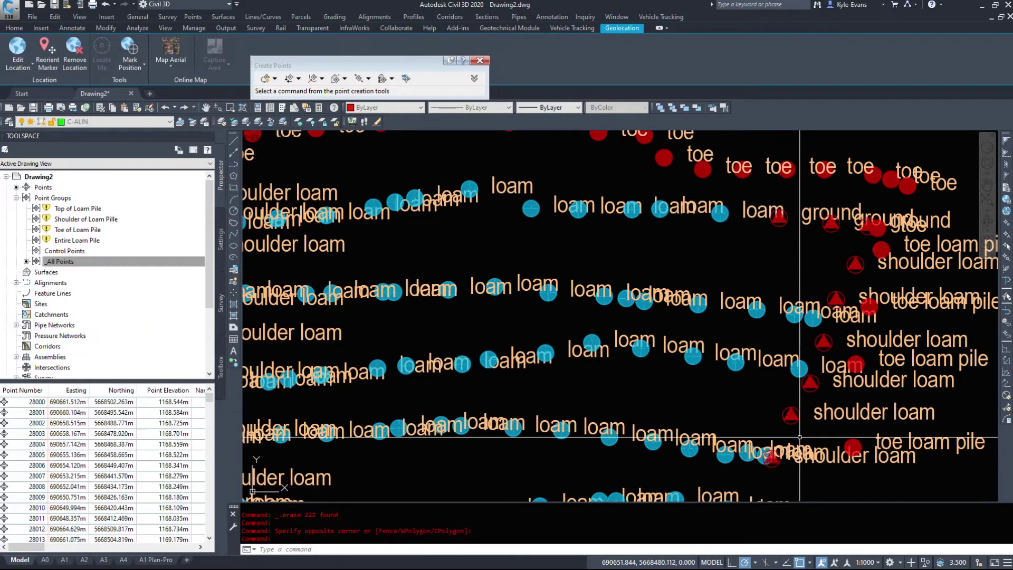
Step: Inspect the shoulder loam markers around the pile and check the layer of a shoulder loam point
middle_click_drag(469, 184, 644, 278)
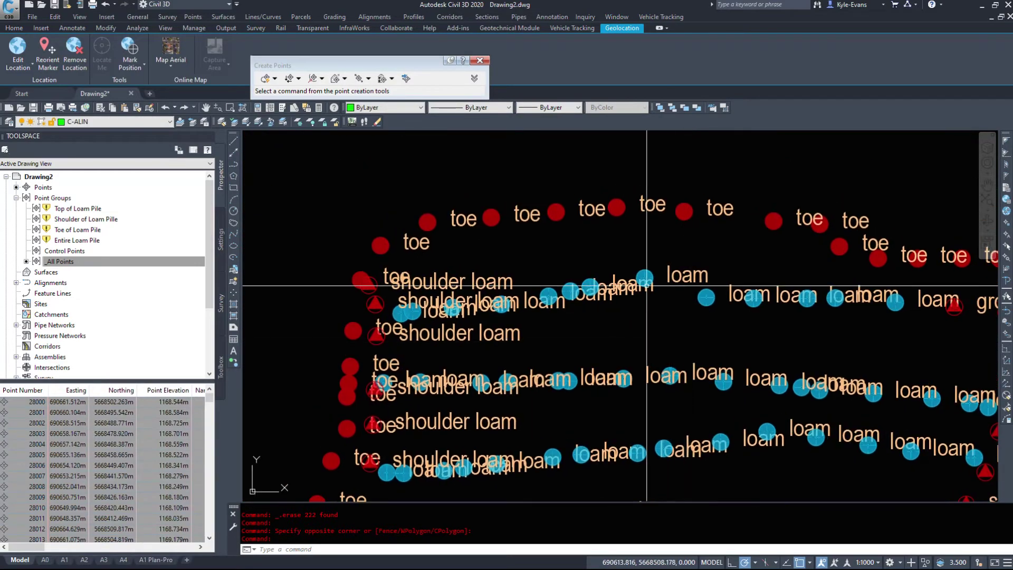
middle_click_drag(390, 433, 403, 170)
middle_click_drag(446, 466, 402, 271)
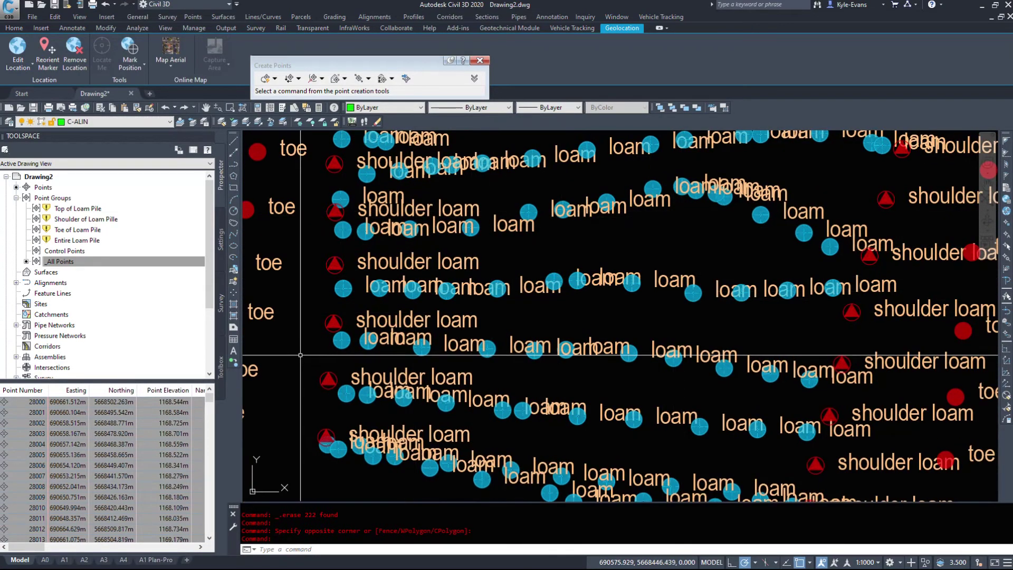
left_click(334, 324)
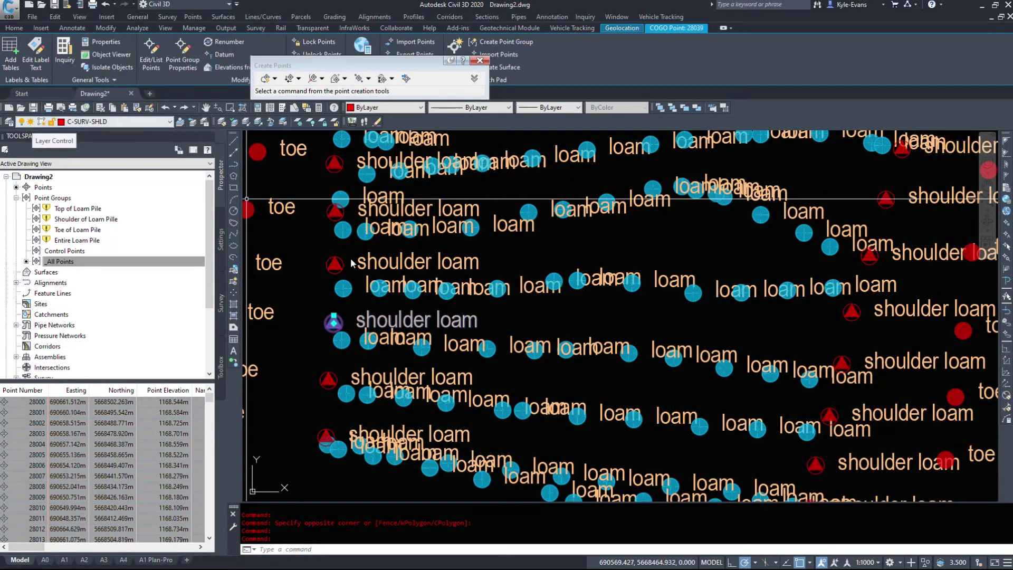
middle_click_drag(547, 319, 570, 364)
key("Escape")
Step: Check the layers of a loam point and a toe point on the pile's west side
left_click(557, 394)
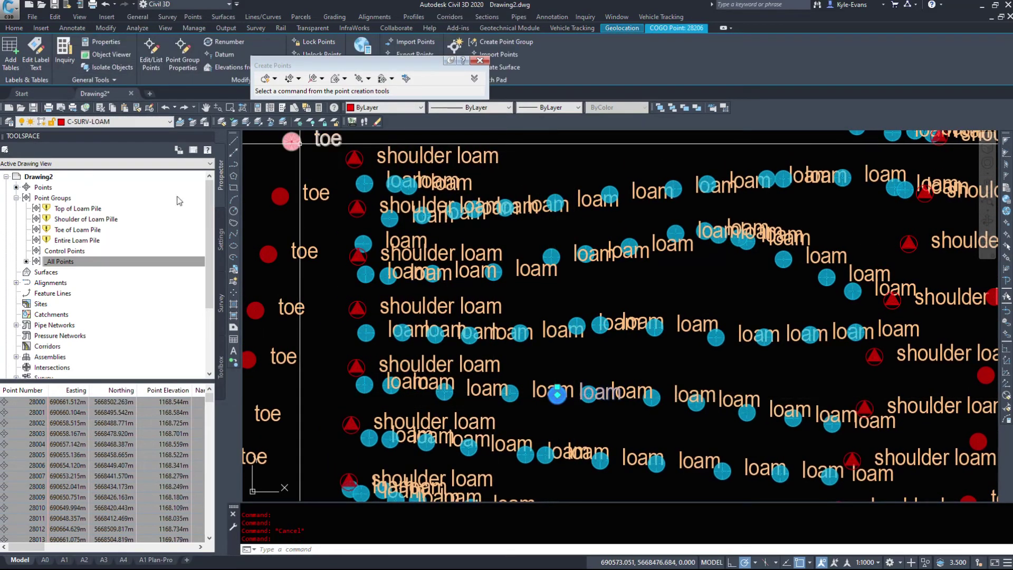
middle_click_drag(440, 298, 505, 388)
key("Escape")
left_click(333, 345)
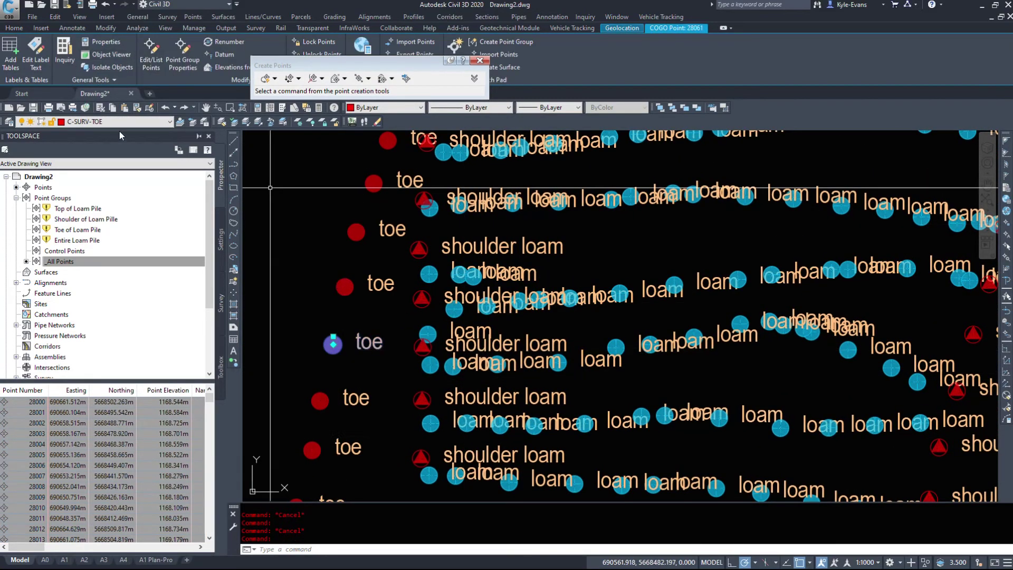
middle_click_drag(579, 385, 702, 382)
key("Escape")
Step: Update all out-of-date point groups in the drawing
right_click(53, 198)
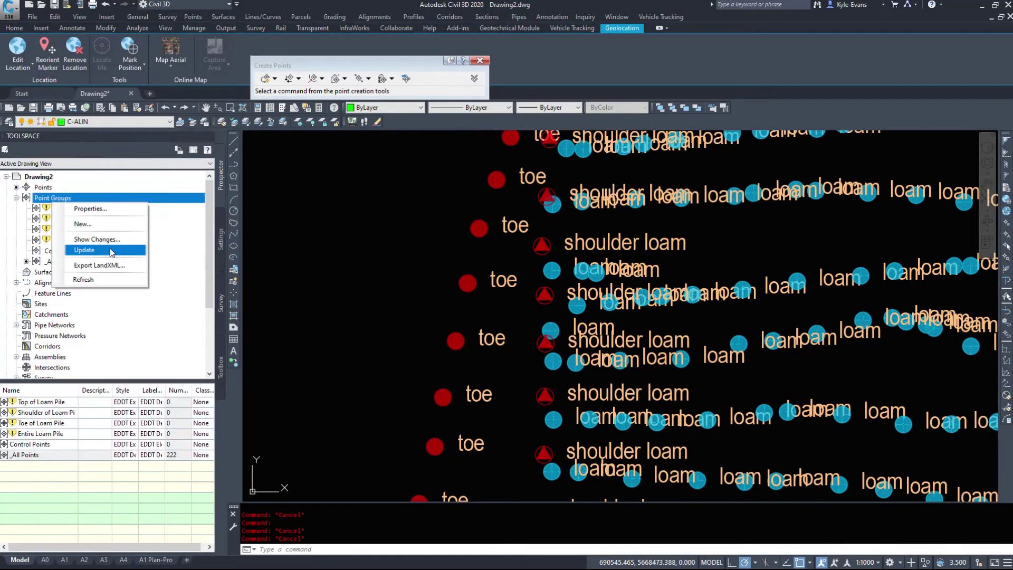
left_click(112, 251)
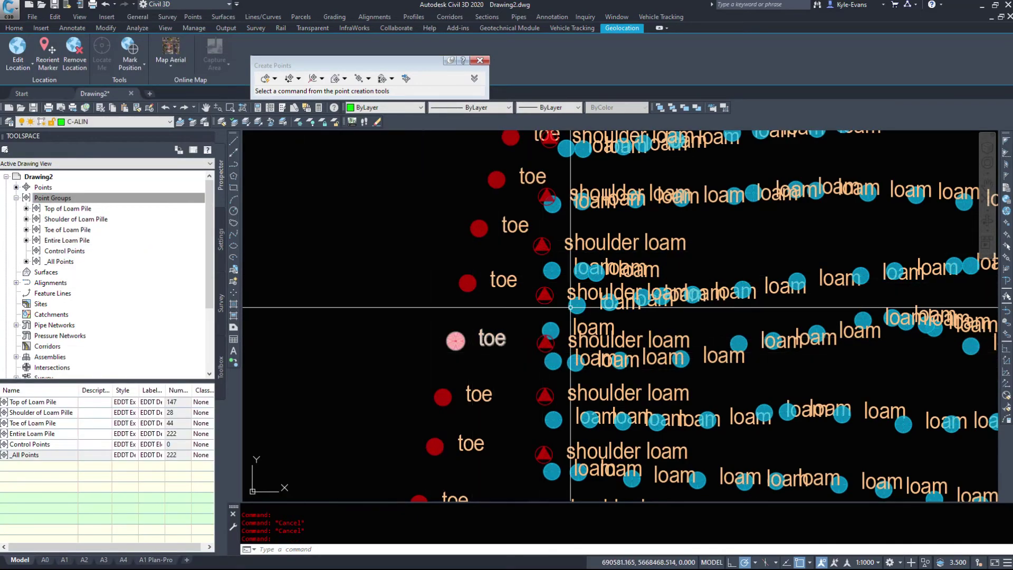
middle_click_drag(570, 307, 497, 336)
Step: Review the properties of the Top of Loam Pile point group and close them without changes
left_click(77, 208)
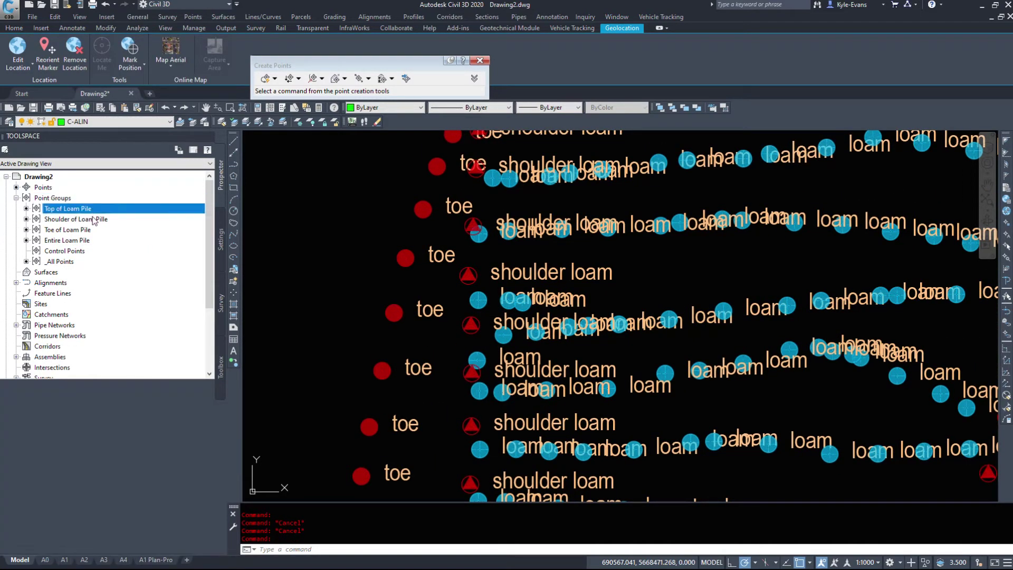
right_click(112, 209)
left_click(142, 212)
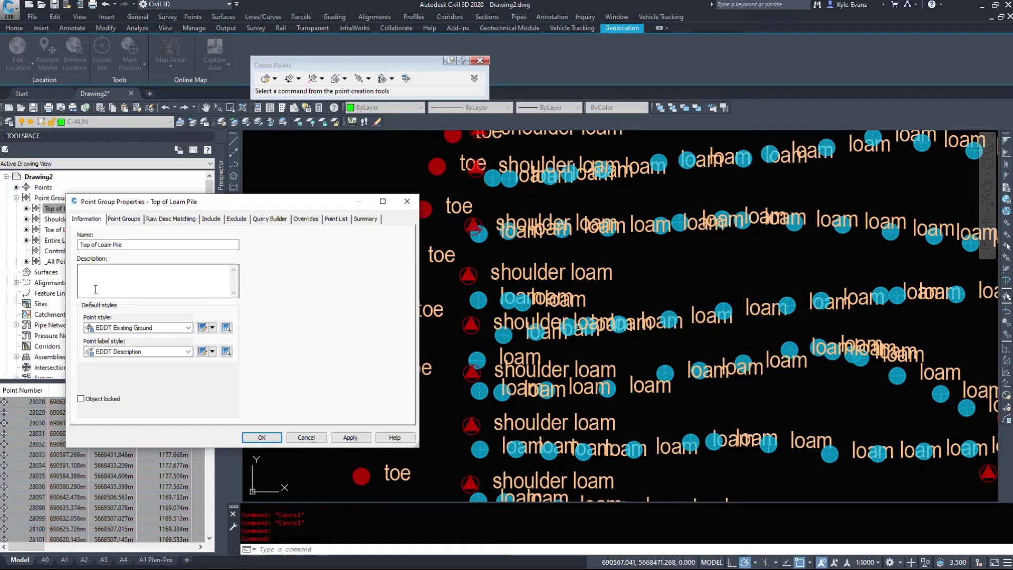
left_click(410, 207)
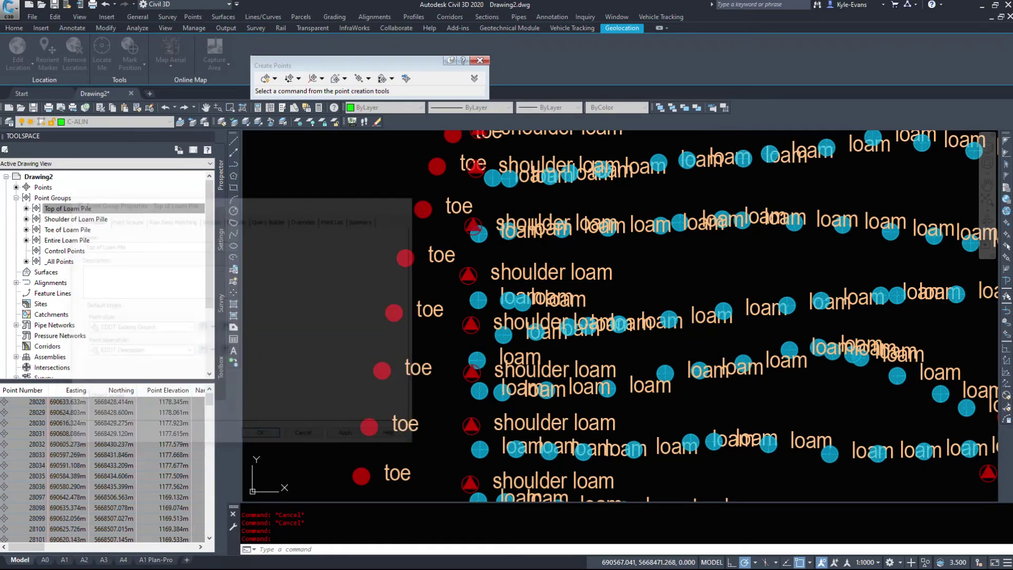
Step: Check the layer of a loam point in the middle of the pile and view the whole pile
left_click(724, 309)
scroll(704, 239, "down", 5)
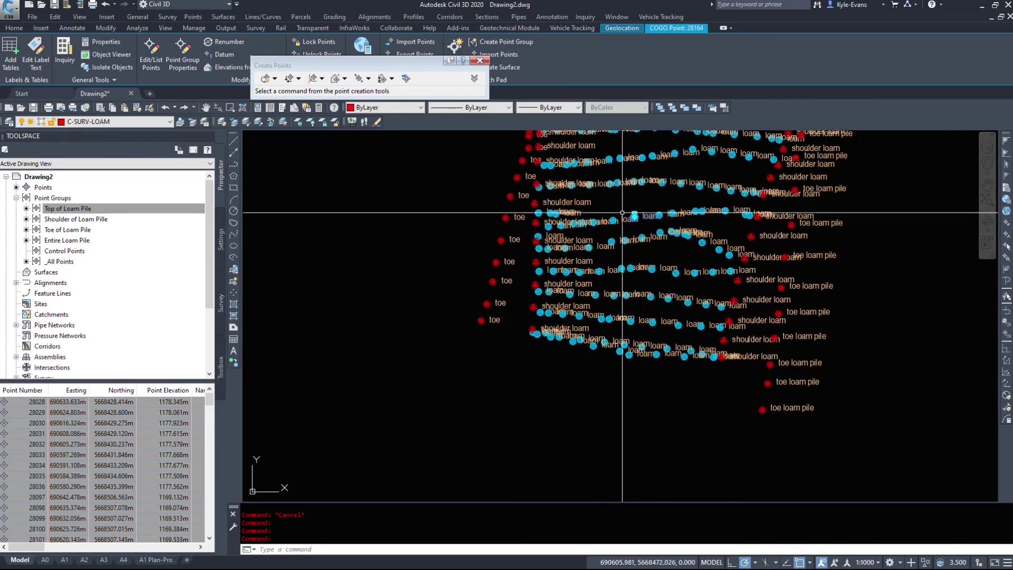
mouse_move(622, 212)
mouse_move(622, 213)
middle_mouse_down()
mouse_move(364, 407)
mouse_move(398, 358)
middle_mouse_up()
mouse_move(461, 323)
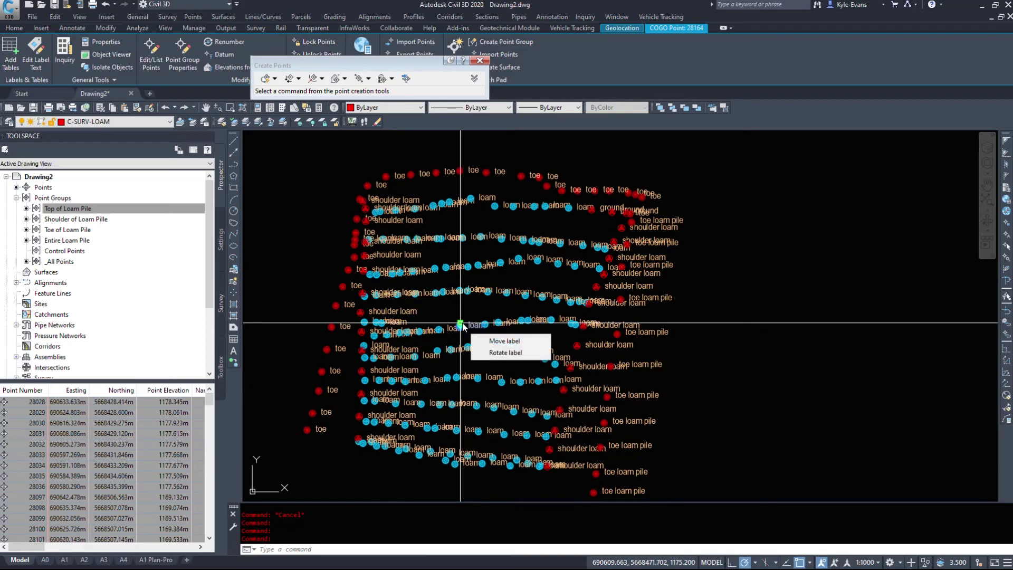